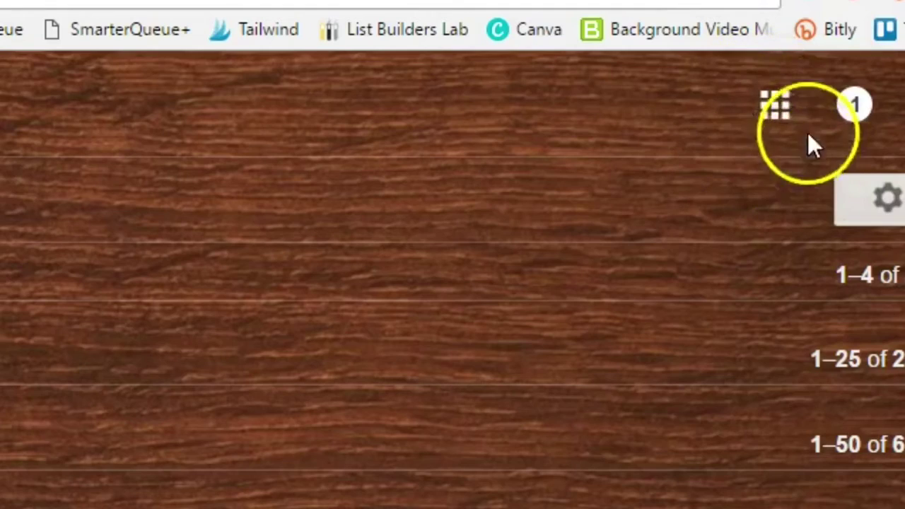
Switch from Gmail to Blogger and start creating a new blog.
click(776, 121)
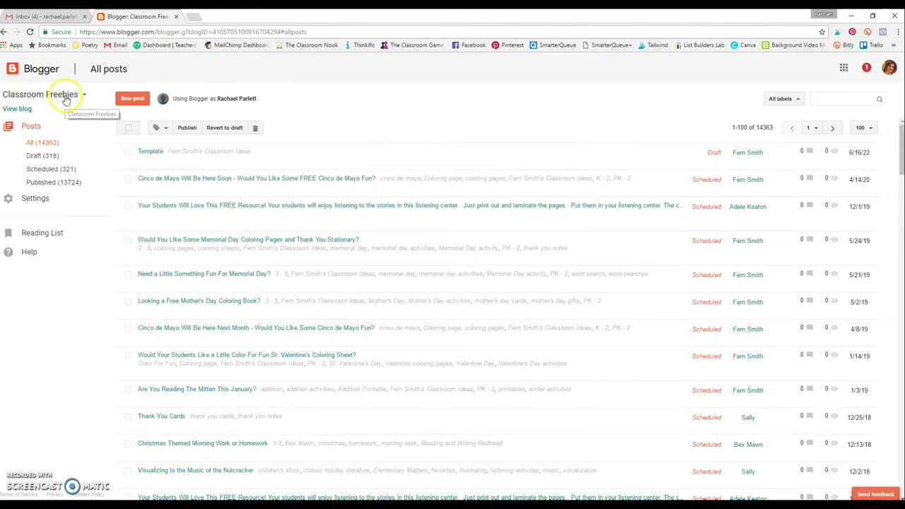
click(66, 100)
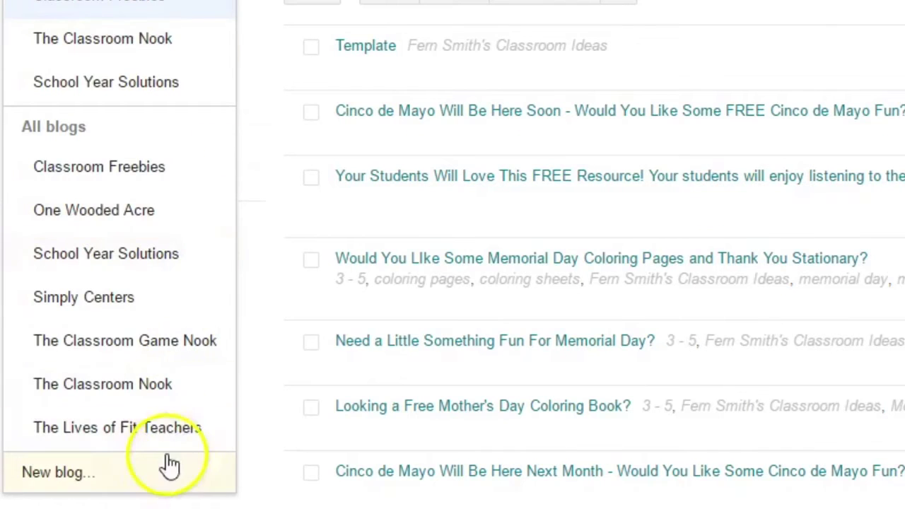
click(160, 479)
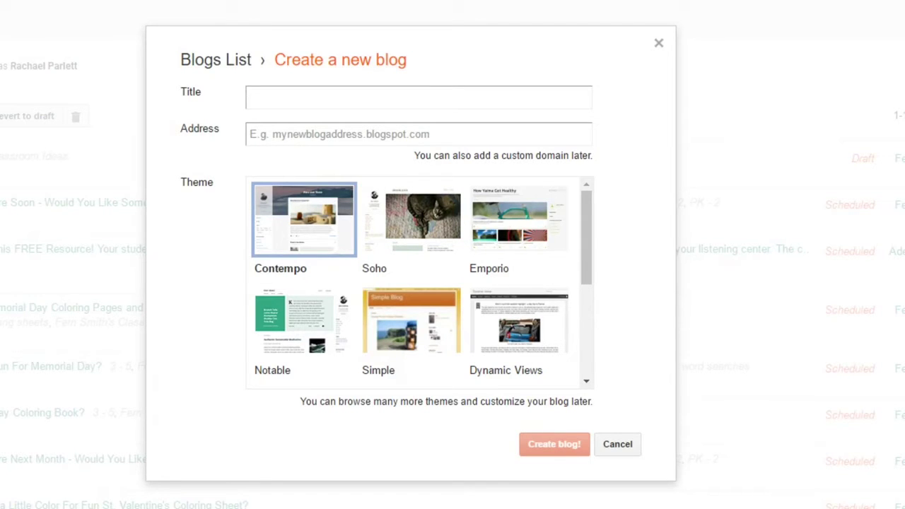
Title the new blog "Test Blog" and try the address testblog.blogspot.com.
click(289, 94)
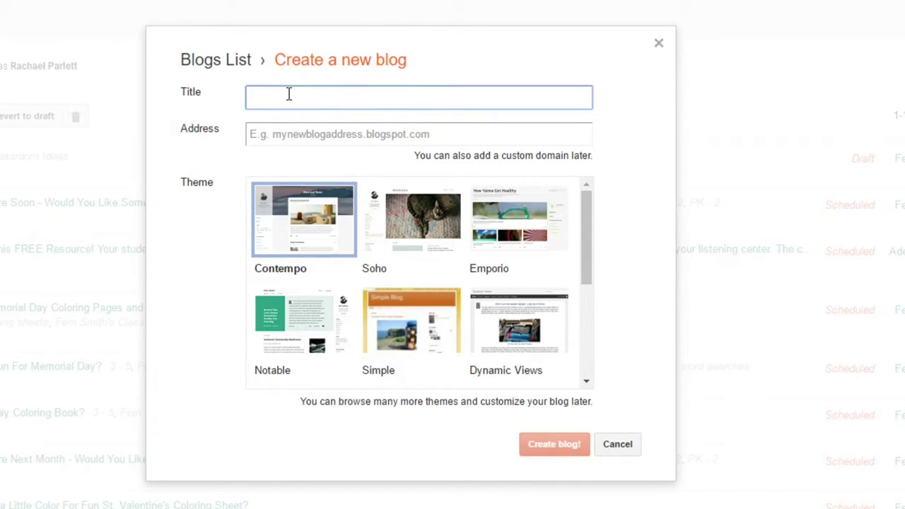
text(Test Blog)
click(298, 124)
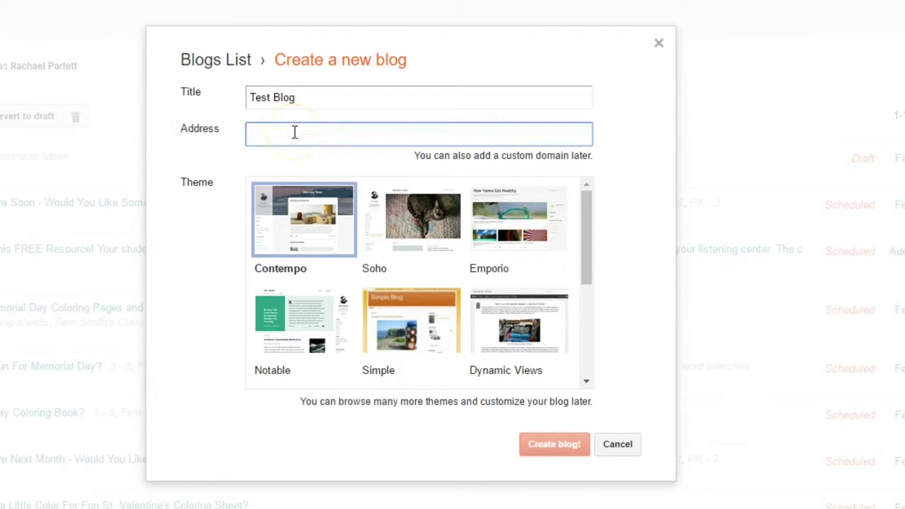
text(testblo)
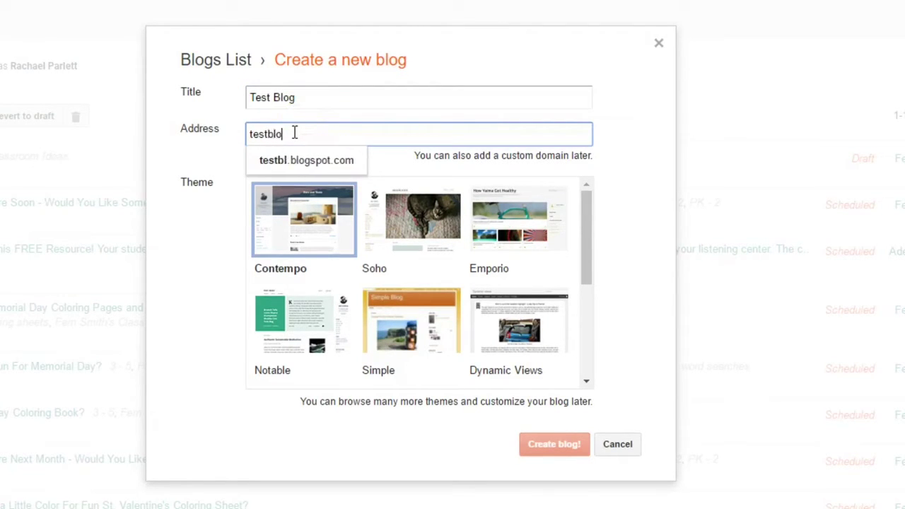
text(g)
click(384, 158)
click(372, 173)
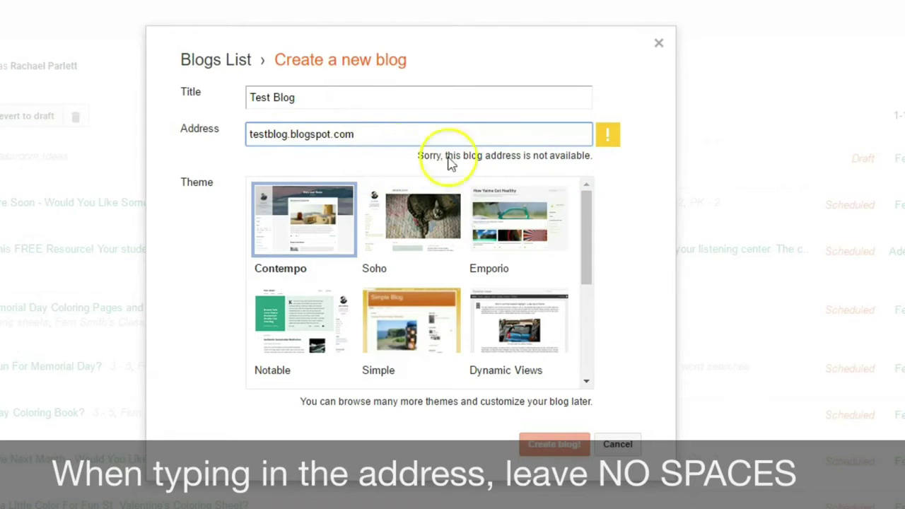
Change the new blog's address to test-student-blog.blogspot.com.
click(267, 134)
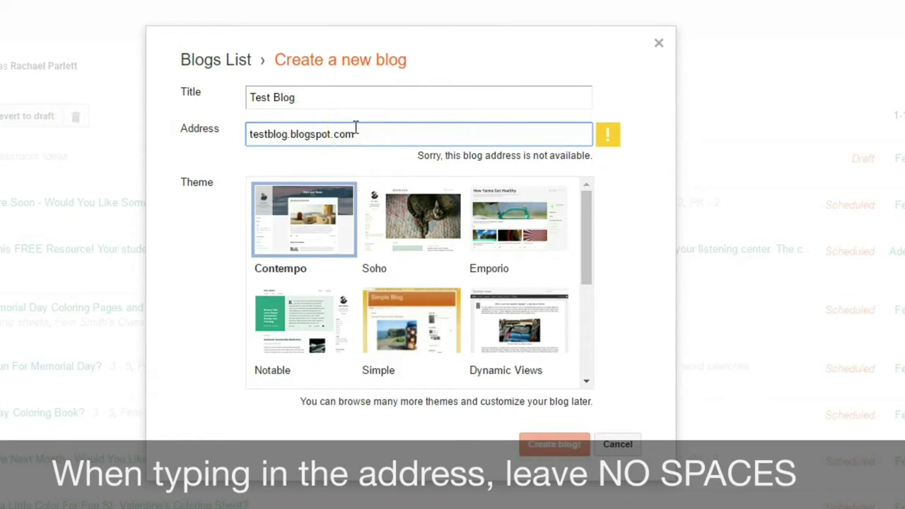
text(-)
click(331, 173)
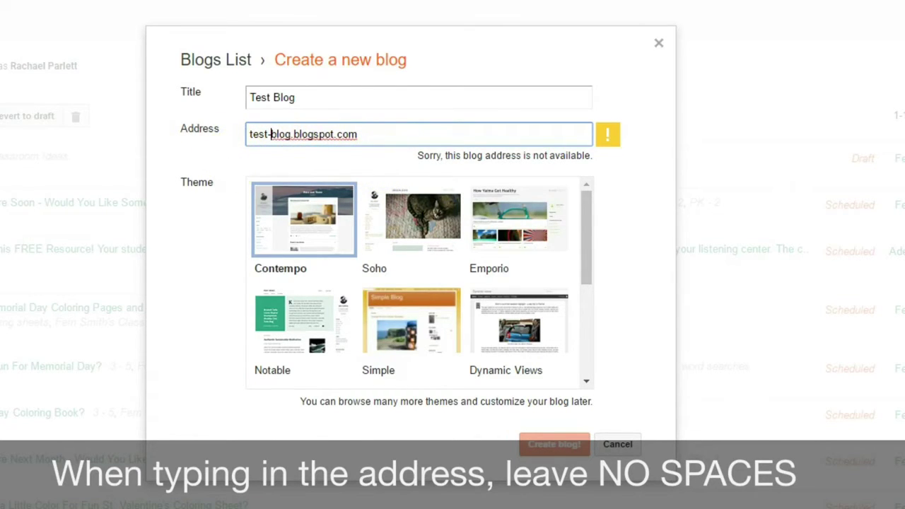
text(student-)
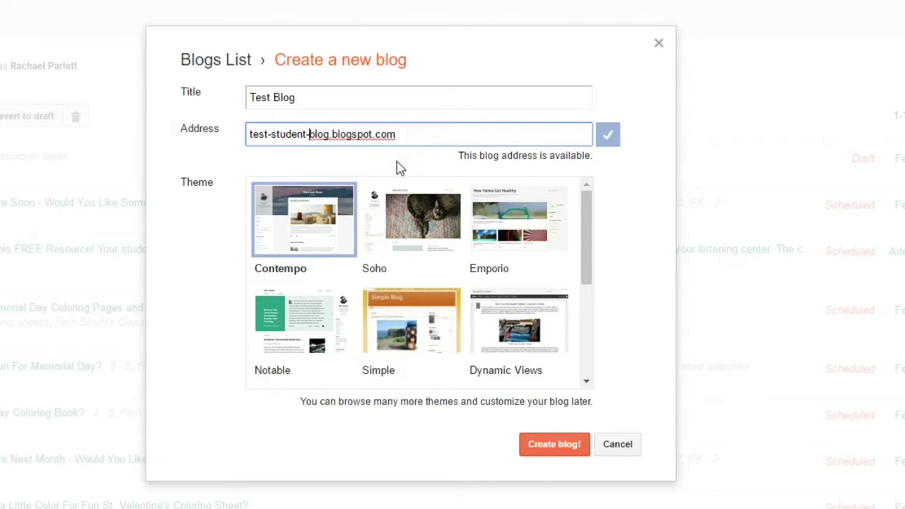
Create the blog and decline the Google Domains offer to find a domain name.
click(552, 453)
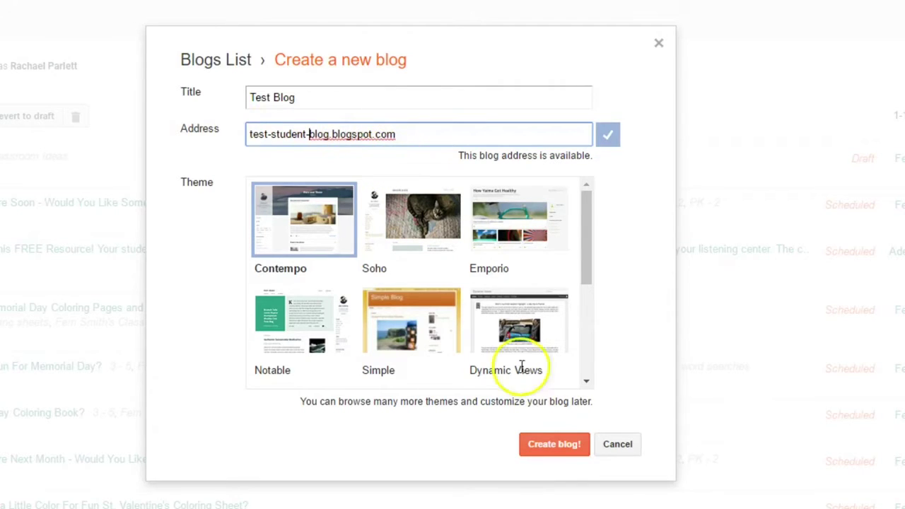
drag(403, 135, 333, 134)
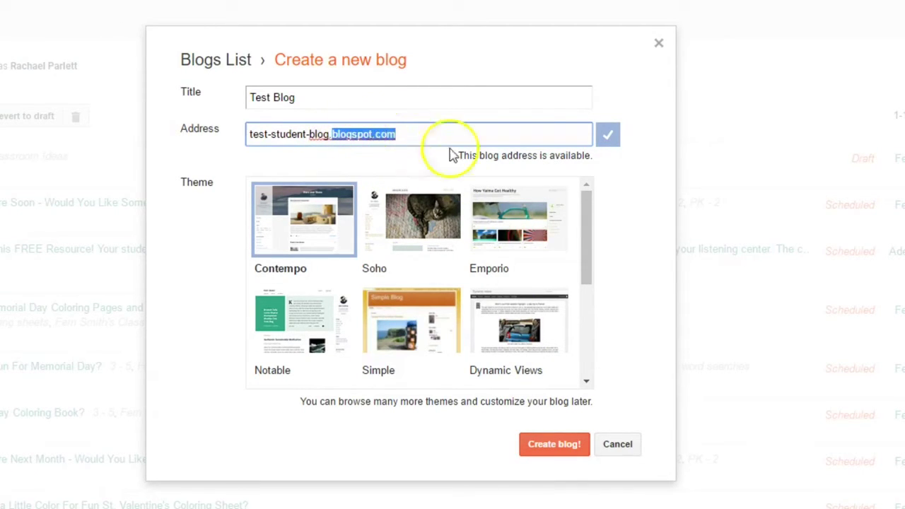
click(541, 459)
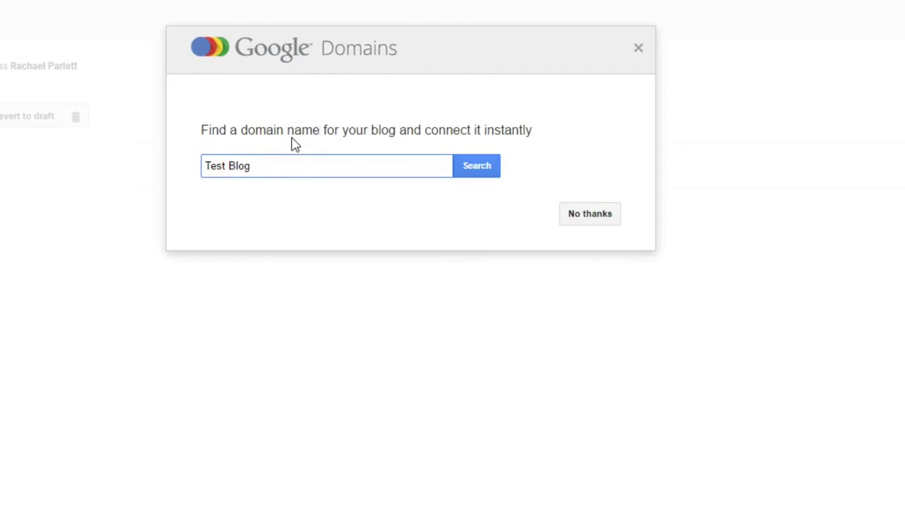
click(588, 221)
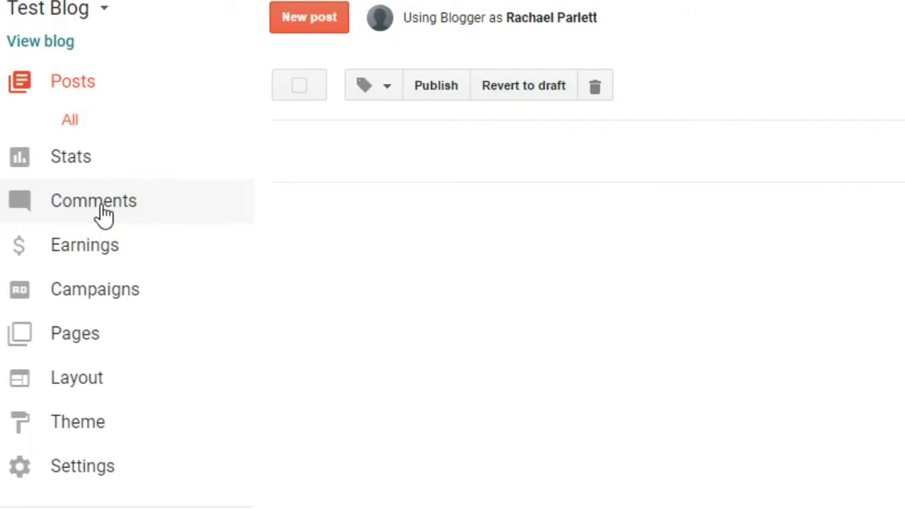
View the page links on The Classroom Nook website as an example of blog pages, dismissing its sign-up pop-up.
click(93, 343)
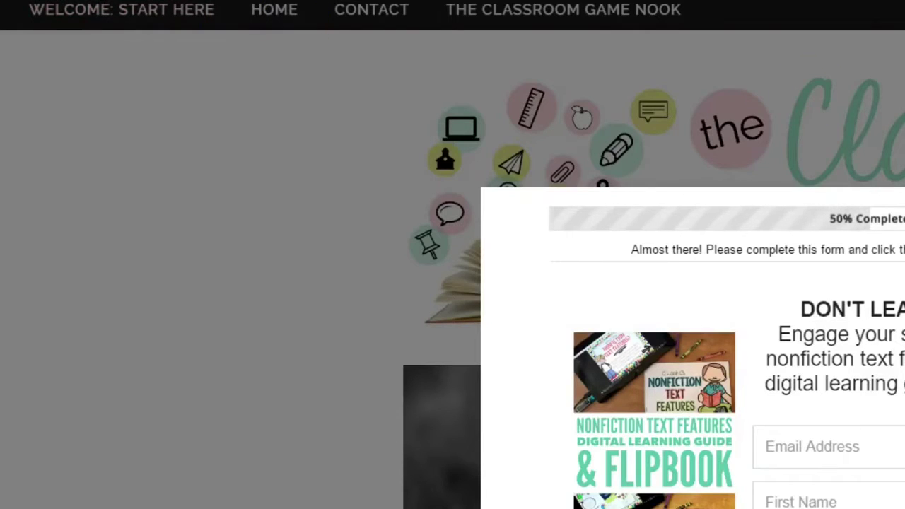
click(743, 101)
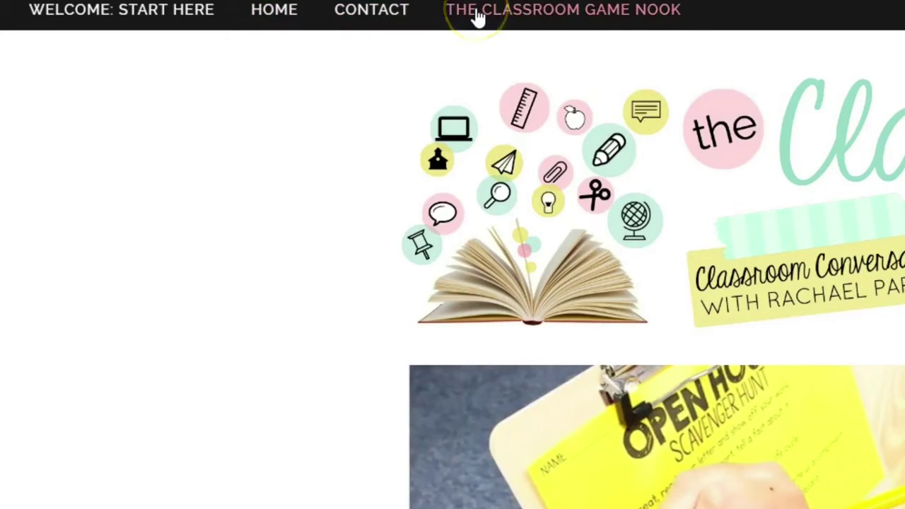
click(451, 24)
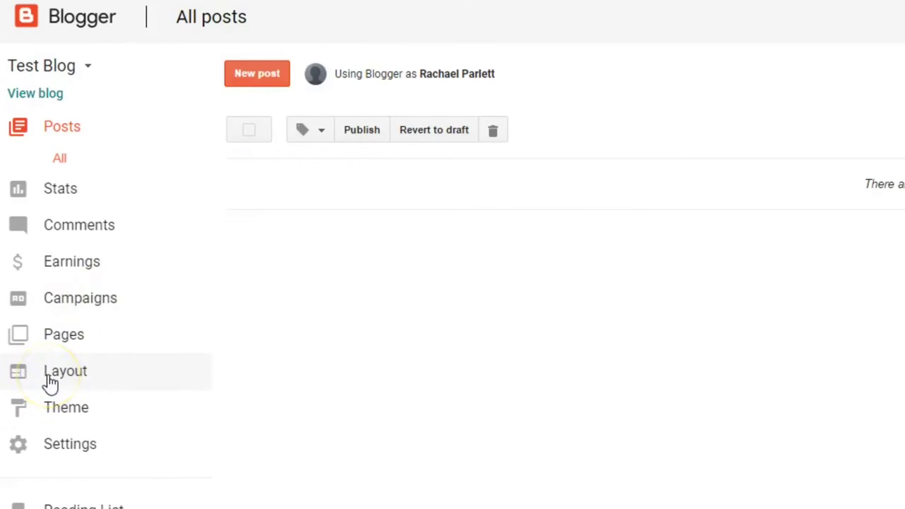
Browse the theme gallery for Test Blog and preview the orange and bookshelf variants of the Simple theme.
click(61, 411)
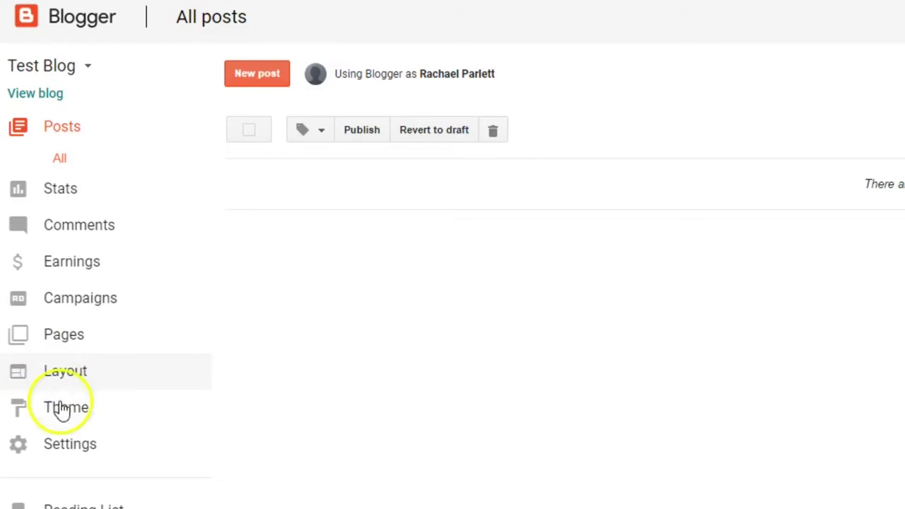
click(103, 420)
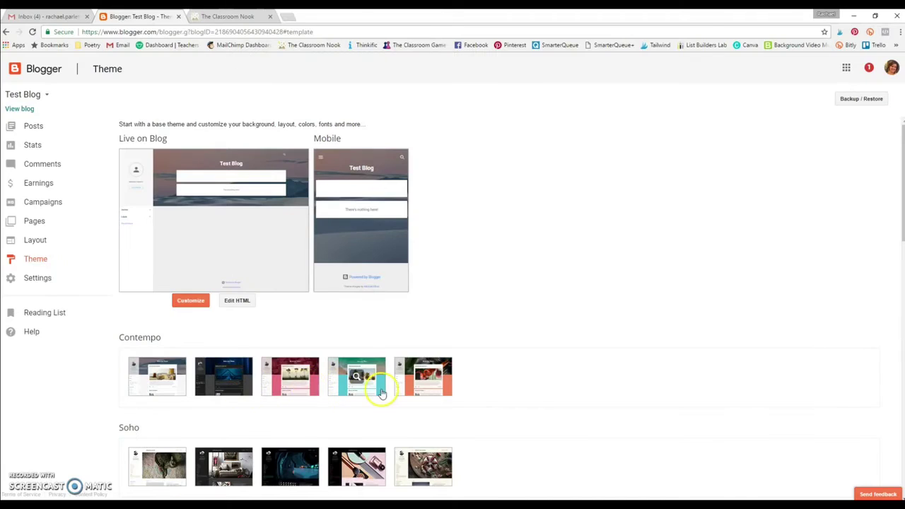
scroll(502, 371, down, 2)
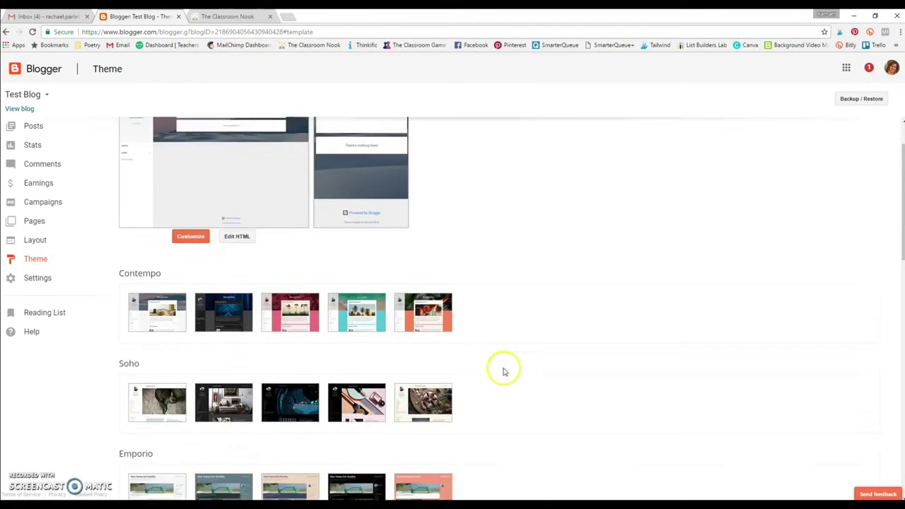
scroll(504, 371, down, 3)
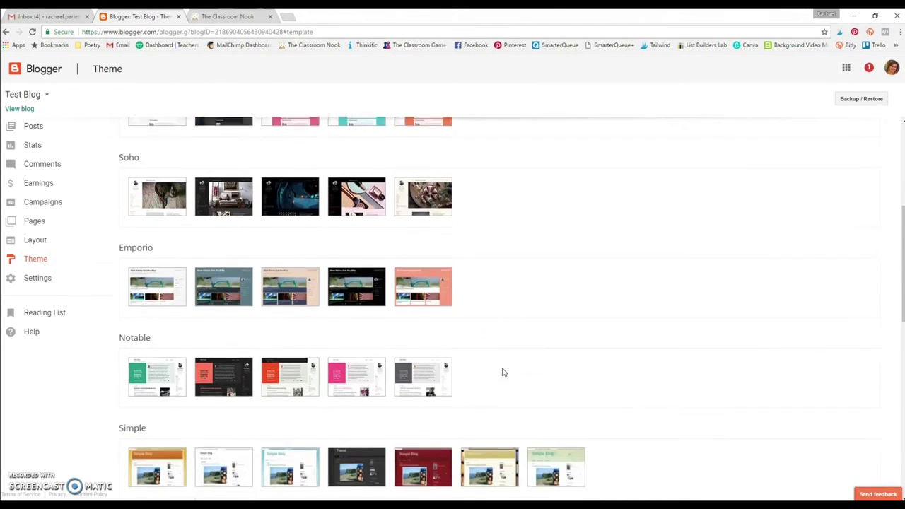
mouse_move(141, 398)
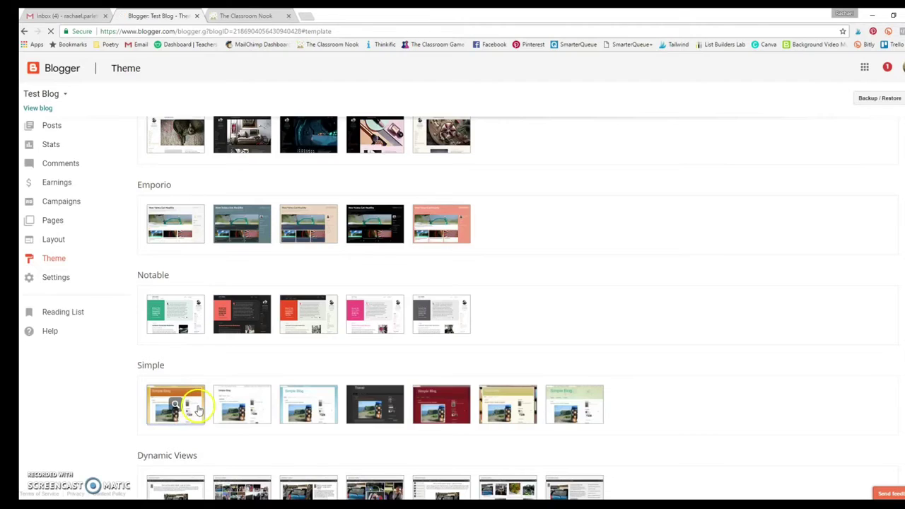
click(248, 409)
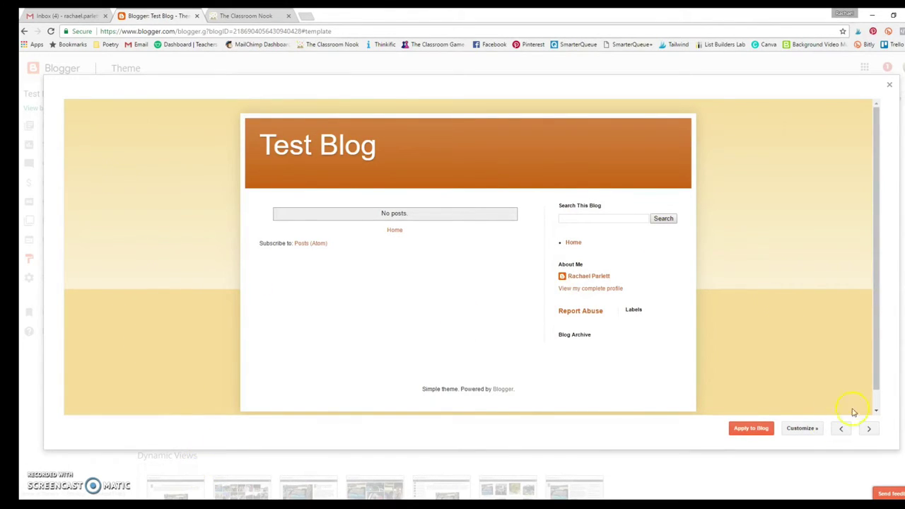
click(889, 85)
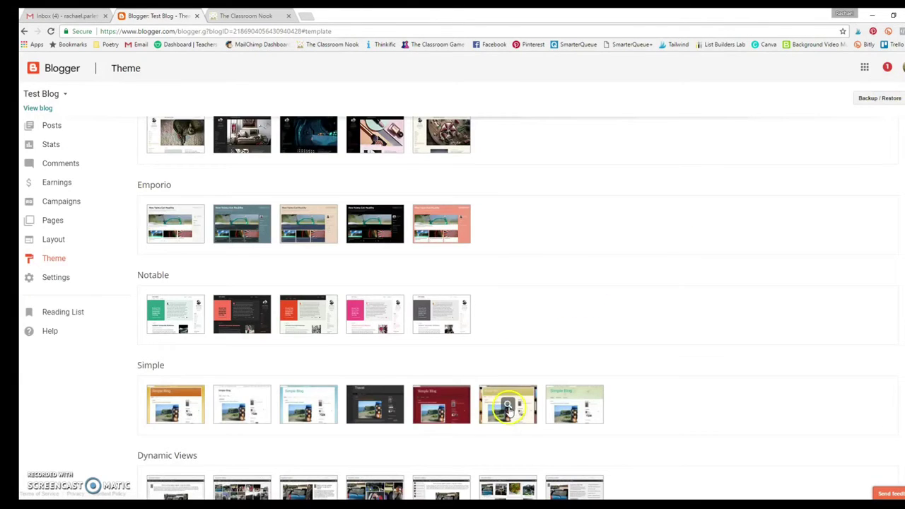
click(508, 408)
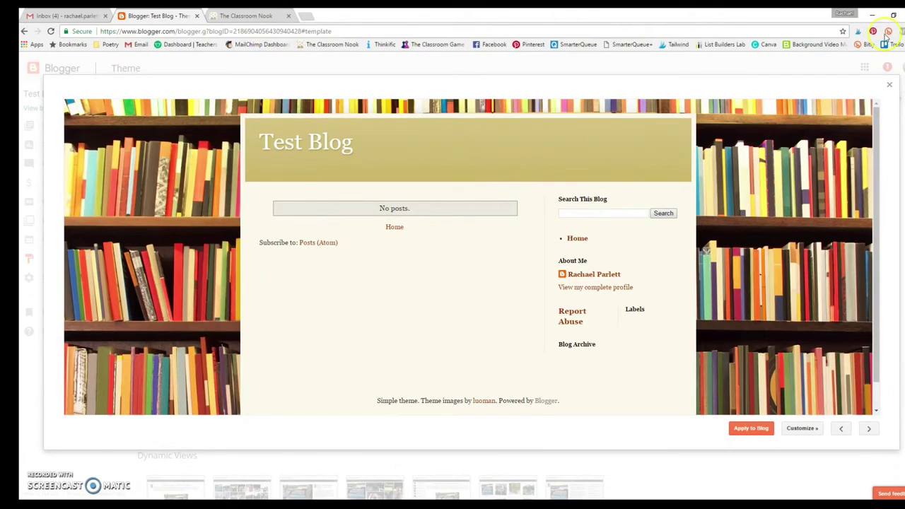
click(890, 85)
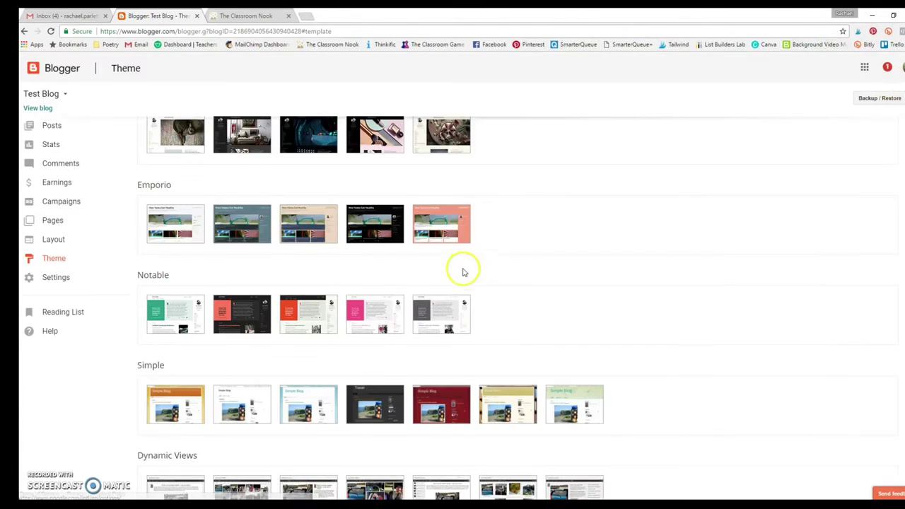
scroll(462, 269, down, 2)
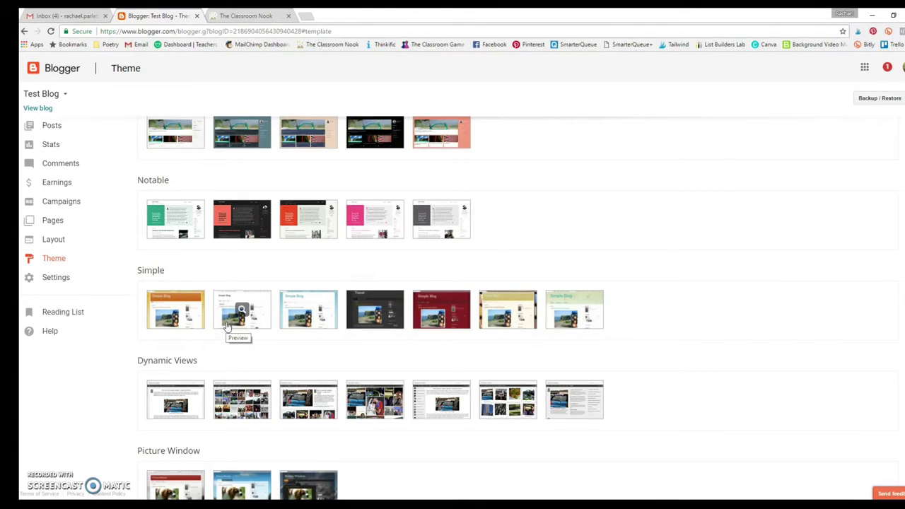
Open the basic settings of Test Blog and go to the Permissions section.
click(51, 280)
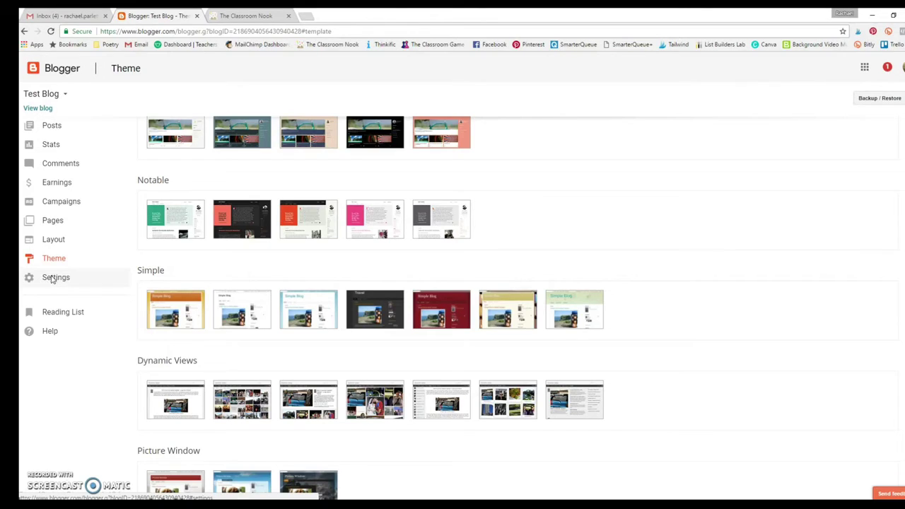
click(50, 280)
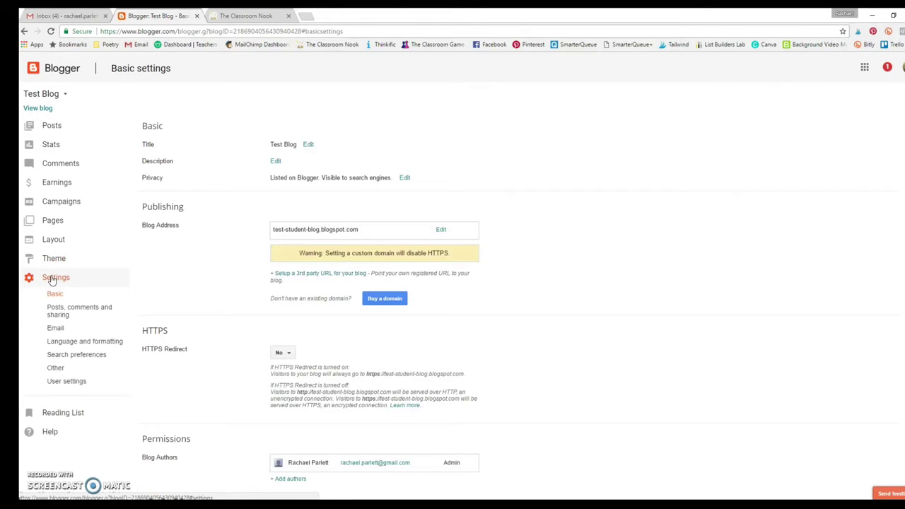
click(65, 268)
click(69, 282)
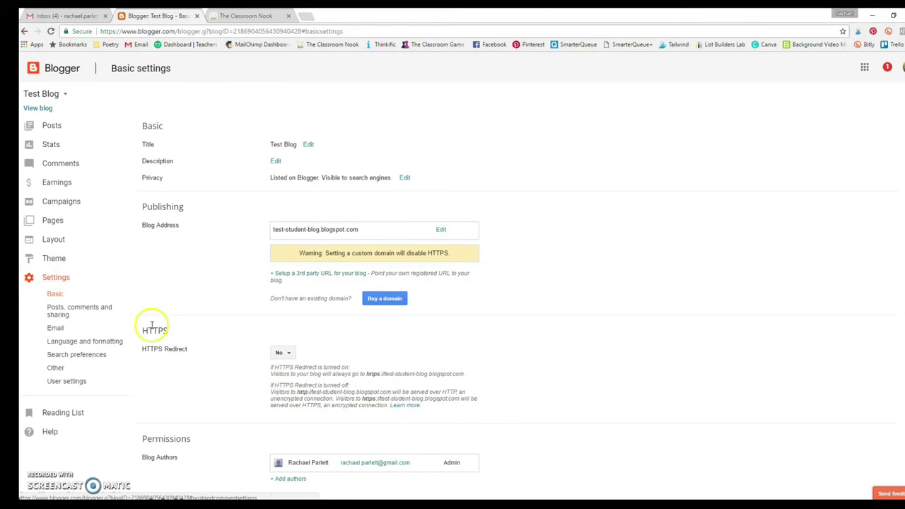
scroll(168, 333, down, 1)
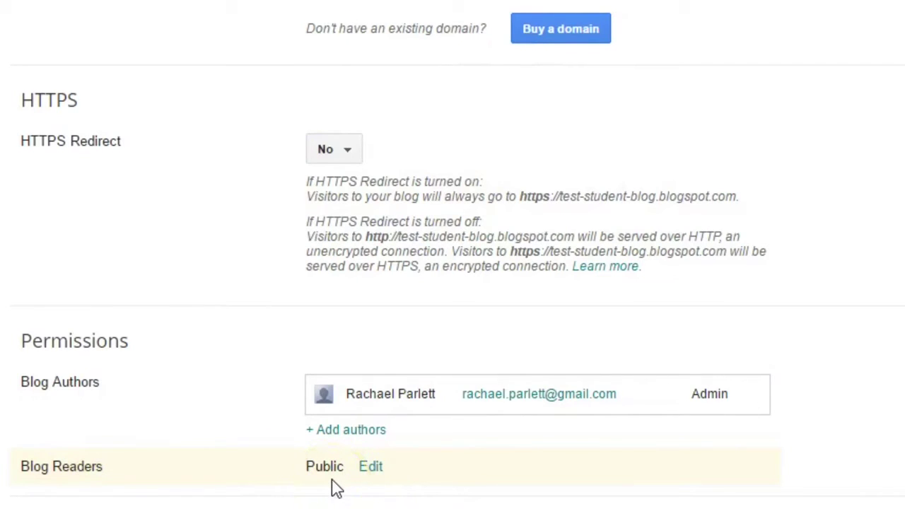
Open the Blog Readers setting for editing and bring up the entry field for adding readers.
click(372, 468)
scroll(614, 353, down, 4)
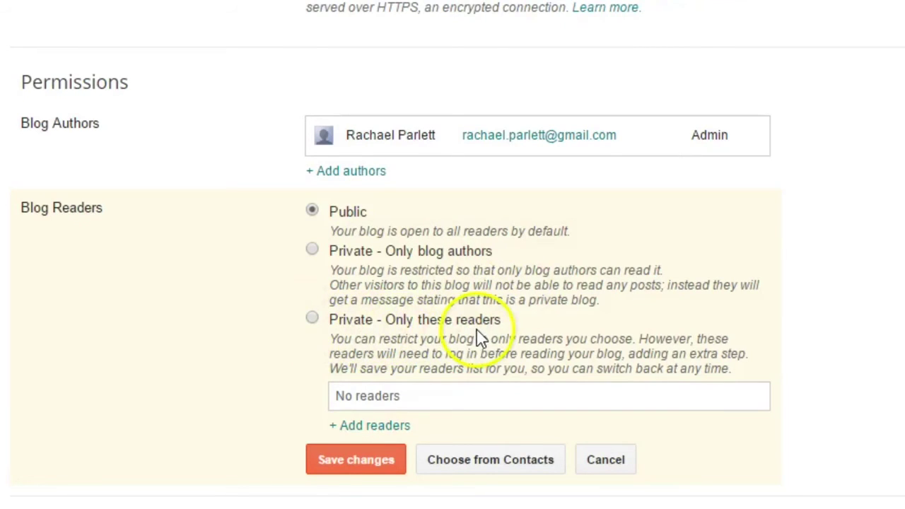
click(375, 427)
scroll(449, 424, down, 2)
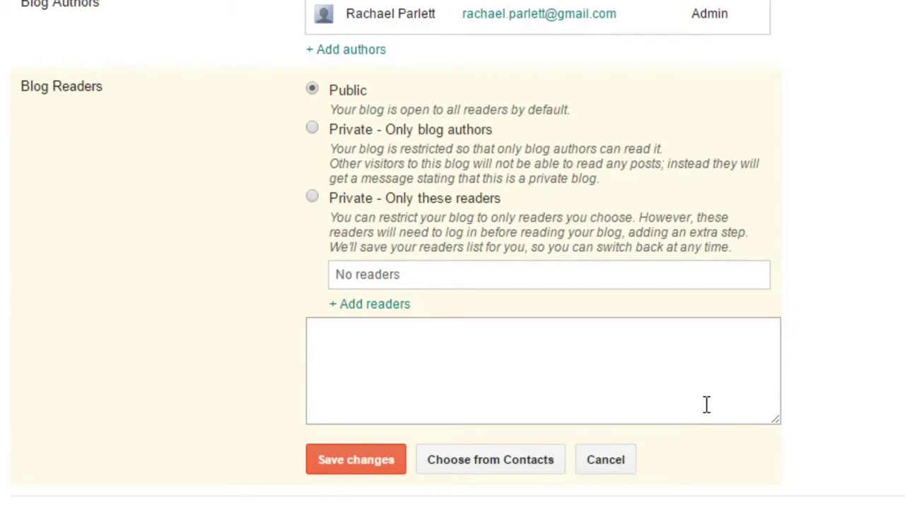
click(705, 413)
Try restricting the blog's readers to Private - Only blog authors.
click(312, 130)
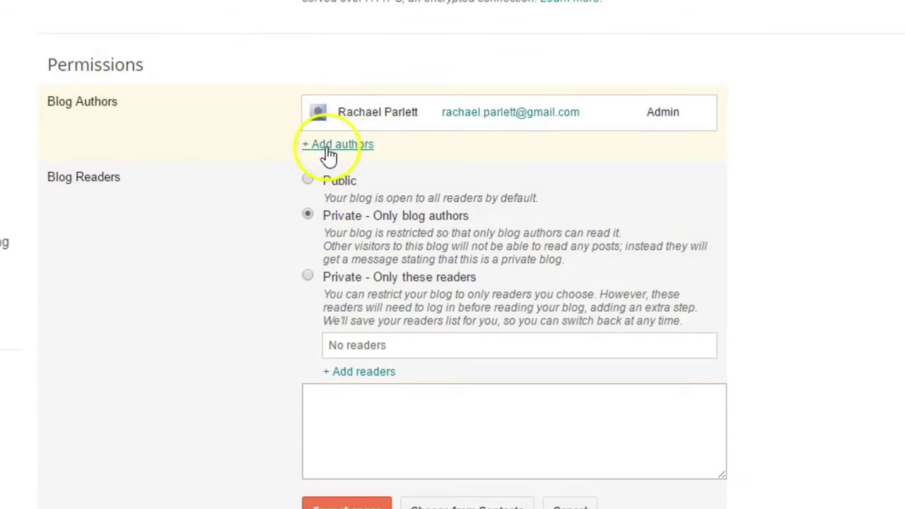
click(738, 5)
click(325, 193)
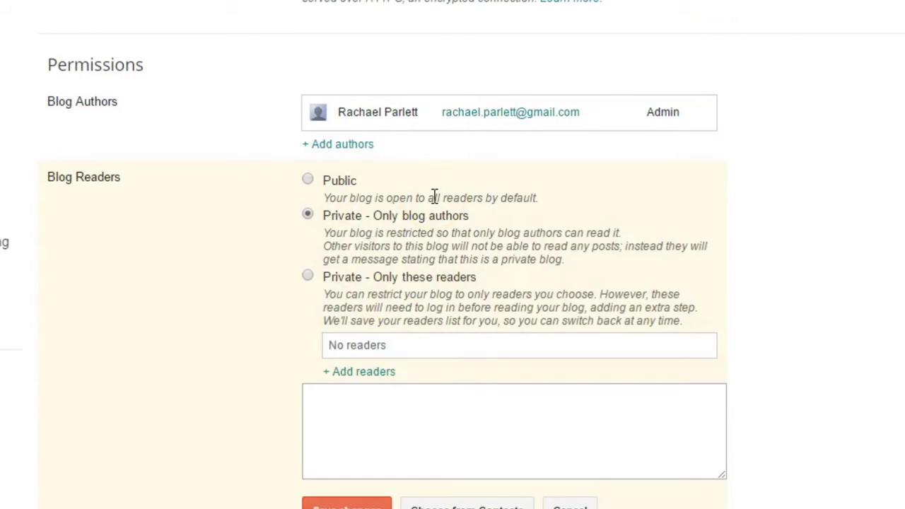
click(407, 228)
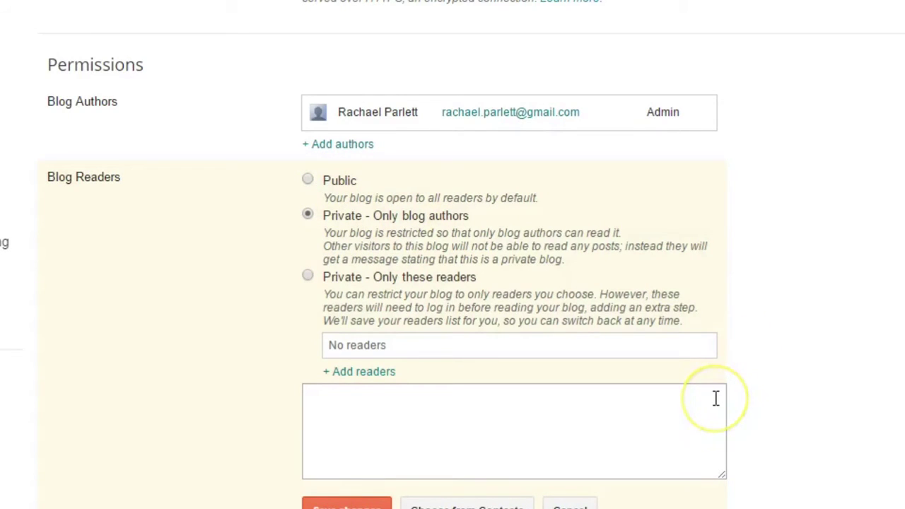
scroll(576, 495, up, 5)
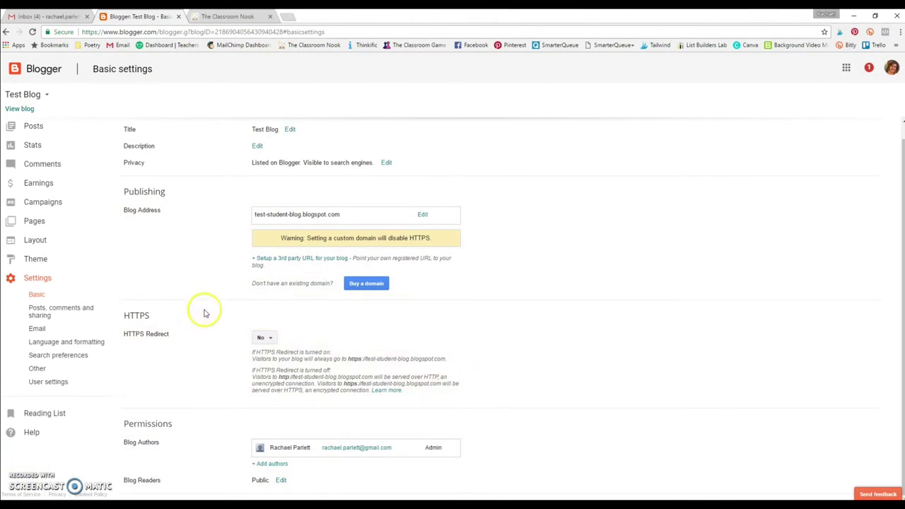
Create a new post for Test Blog titled "Test Blog Post #1".
click(34, 126)
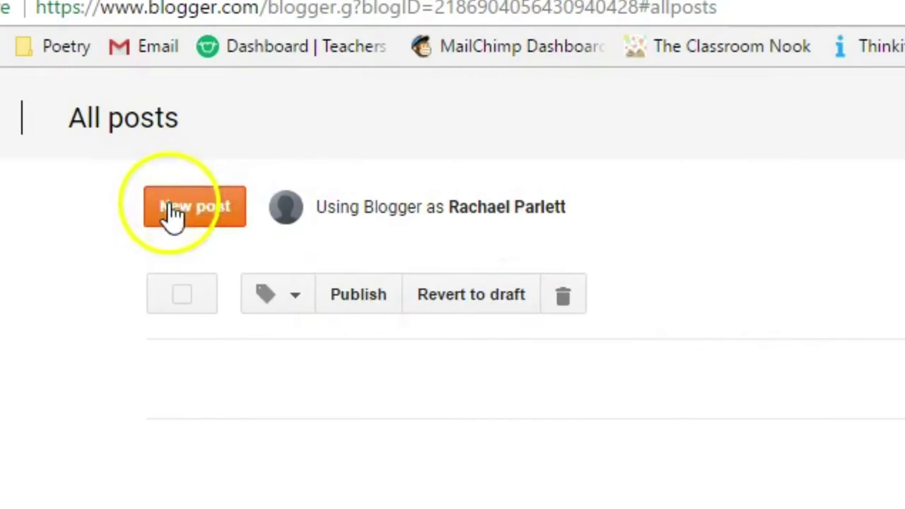
click(169, 220)
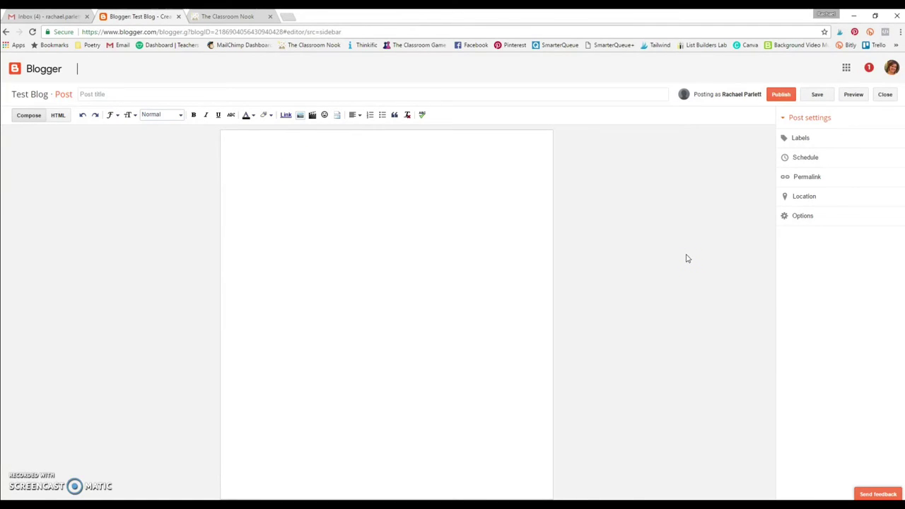
click(131, 92)
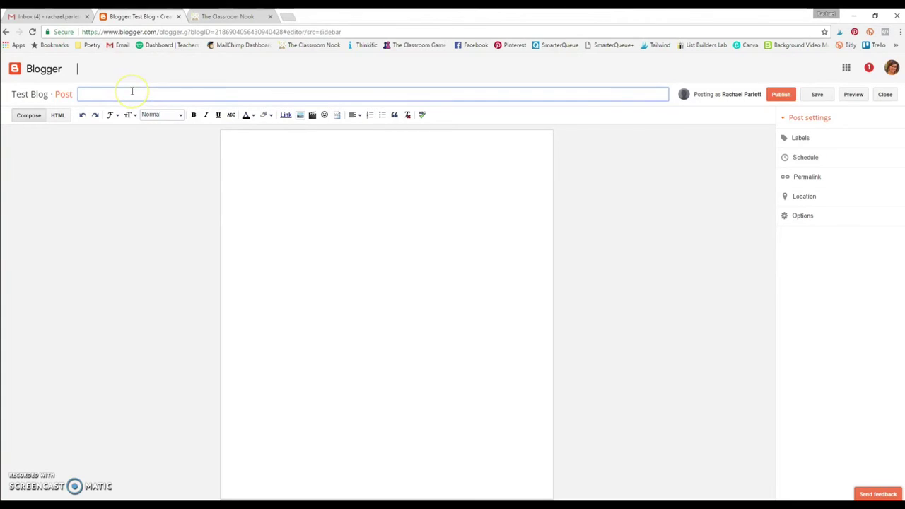
text(Test Blog Post #1)
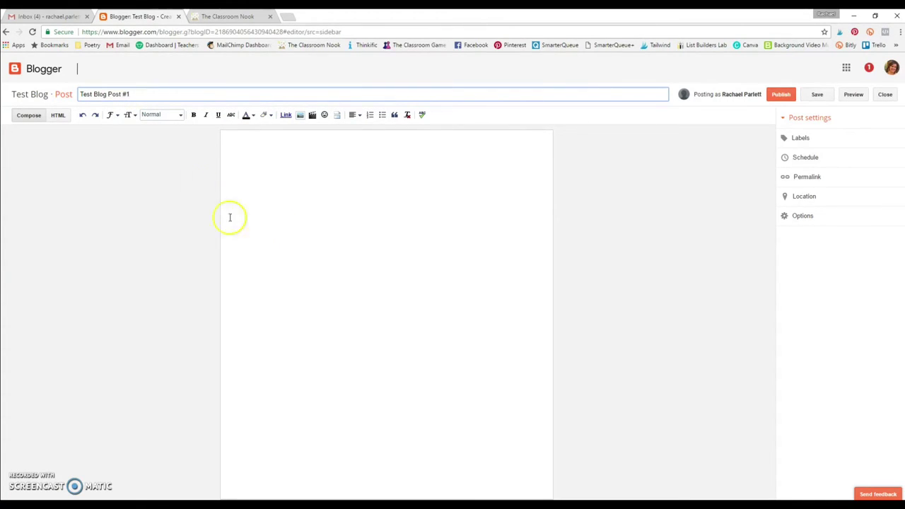
Write "Here I would write the content of my blog post." in the post body.
click(306, 201)
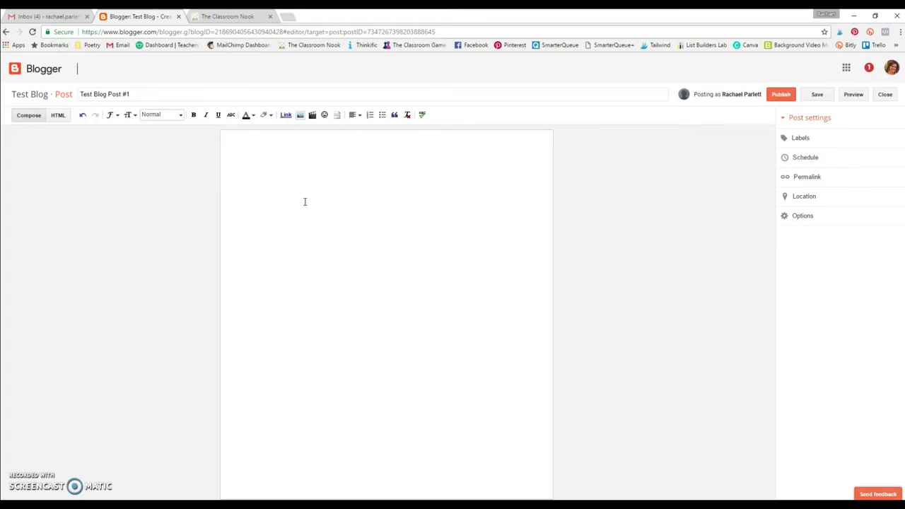
key(BackSpace)
key(BackSpace)
key(BackSpace)
key(BackSpace)
text(ere I would write the content of my blog post)
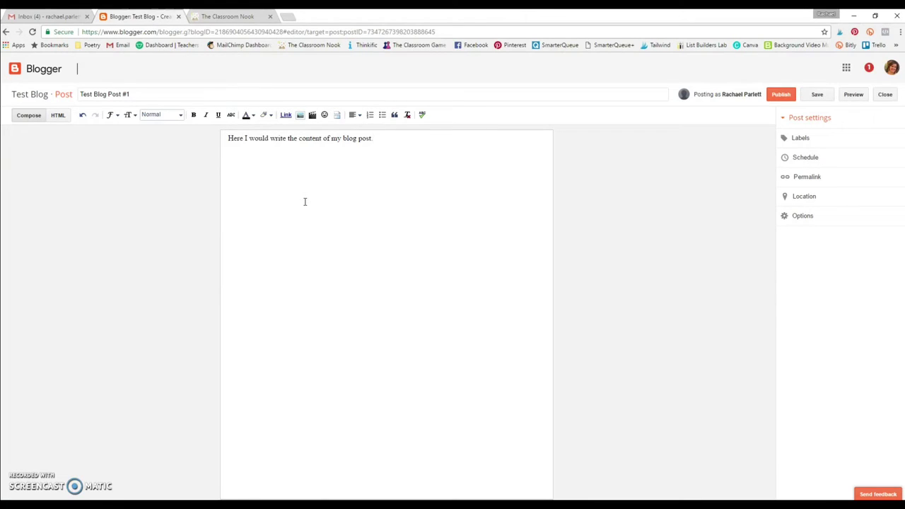
click(312, 163)
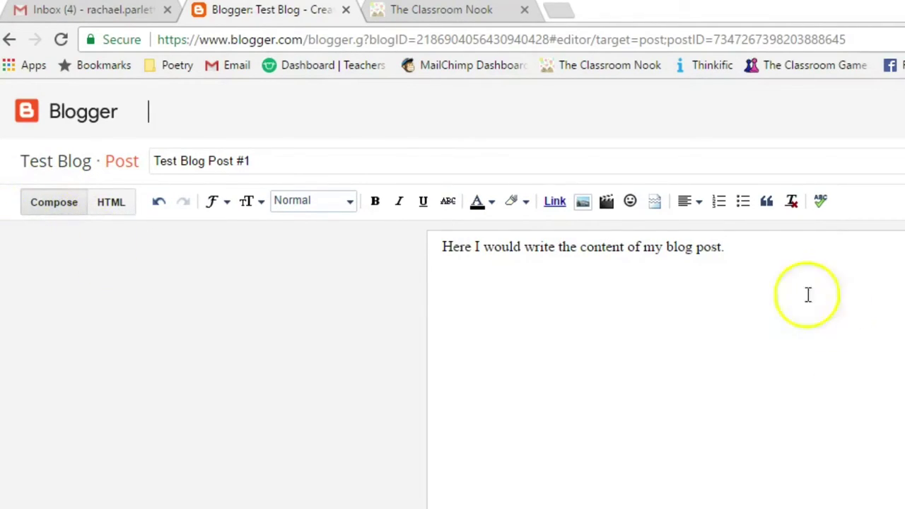
View the post in HTML mode, return to Compose mode and review the font, font size and heading style options.
click(110, 213)
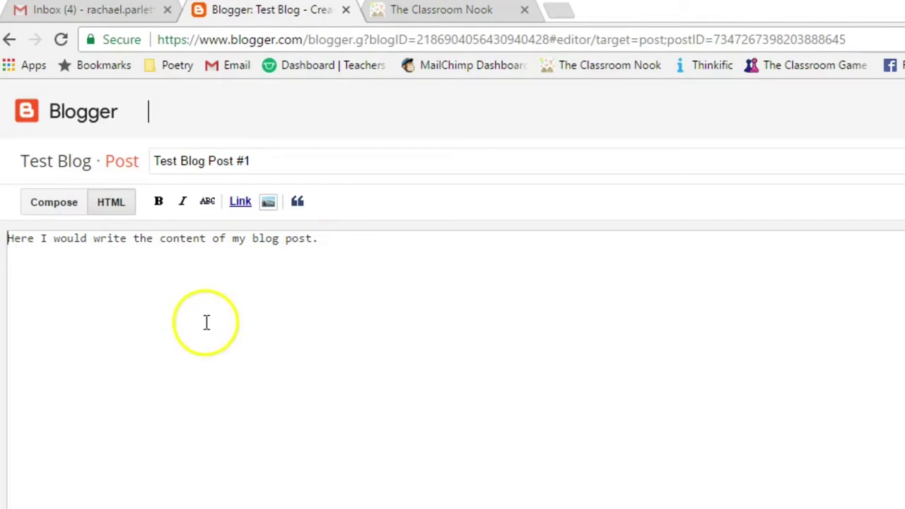
click(55, 208)
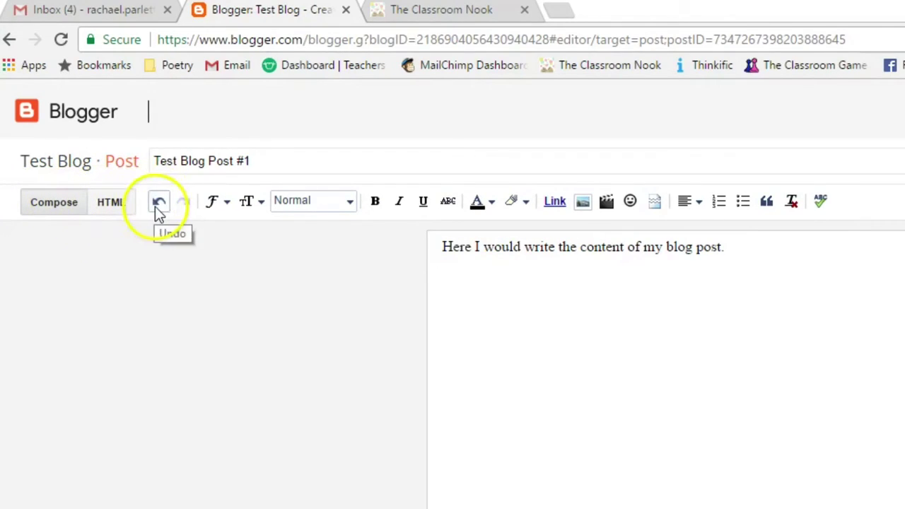
click(216, 209)
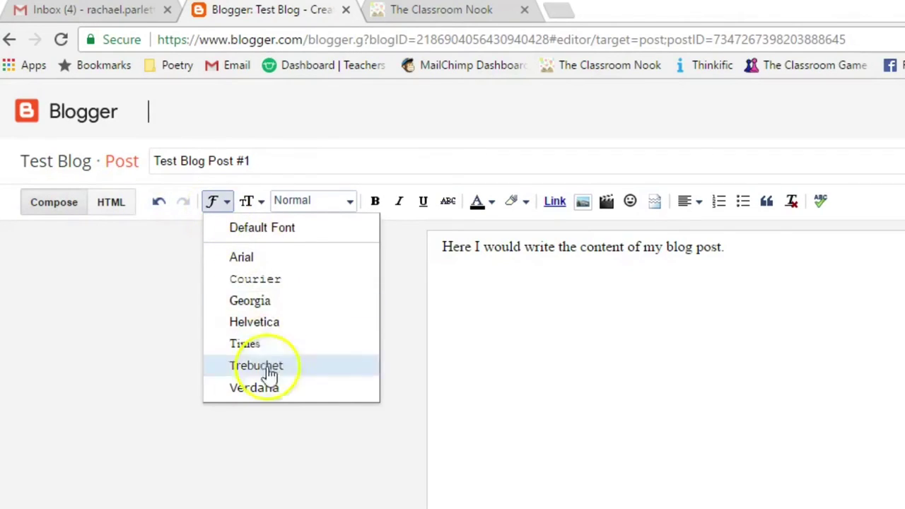
click(252, 208)
click(256, 202)
click(312, 201)
click(251, 202)
click(251, 202)
click(251, 203)
click(304, 204)
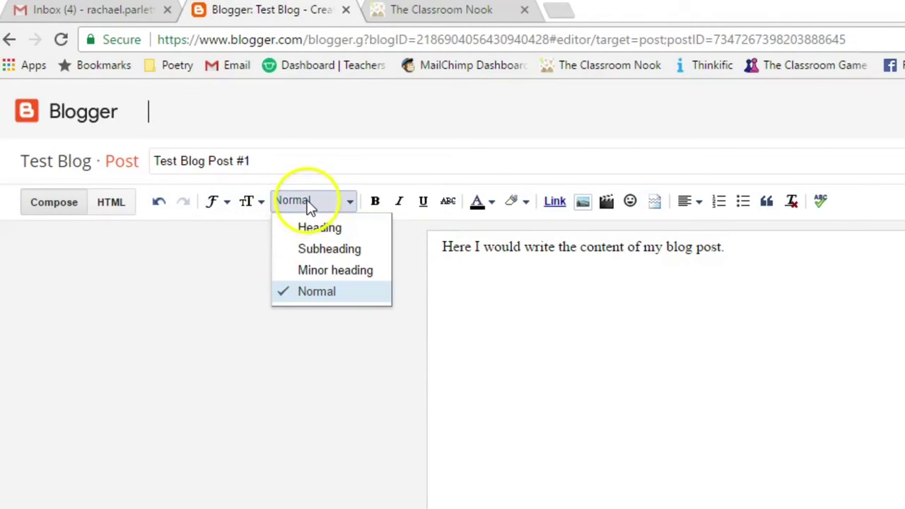
click(307, 198)
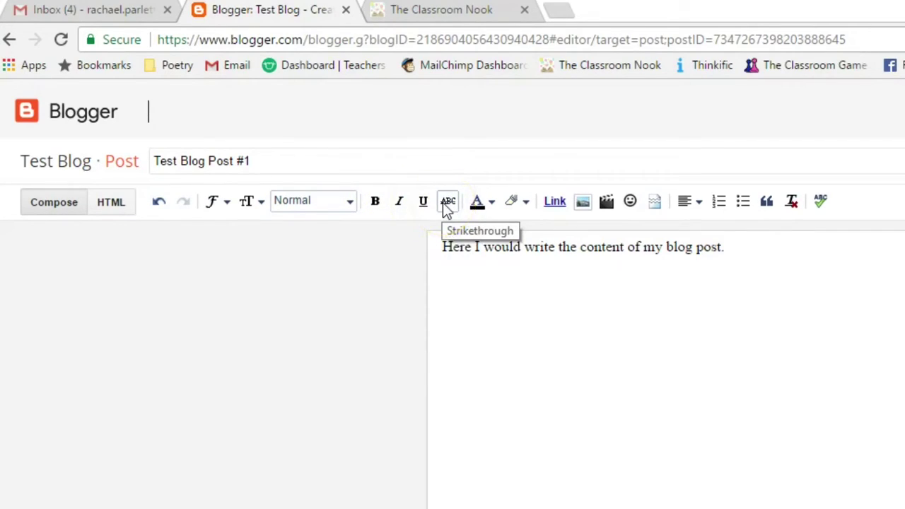
Review the text color and text background color palettes for the post.
click(489, 203)
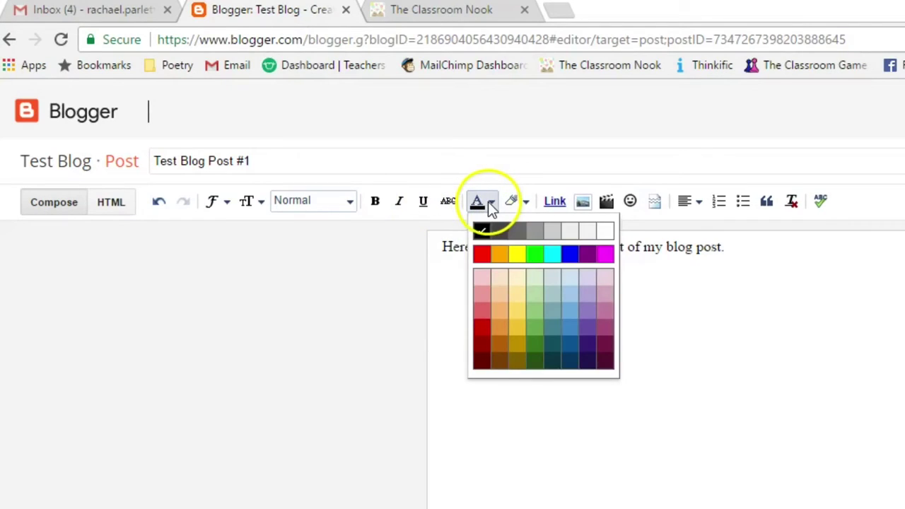
click(490, 203)
click(529, 202)
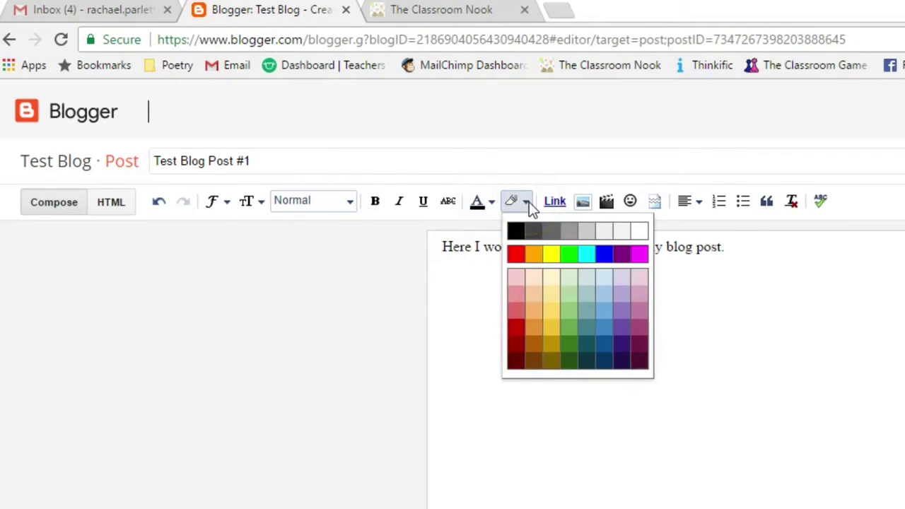
click(529, 202)
Try to turn the words "content of my blog post." into a link to a web address.
click(570, 213)
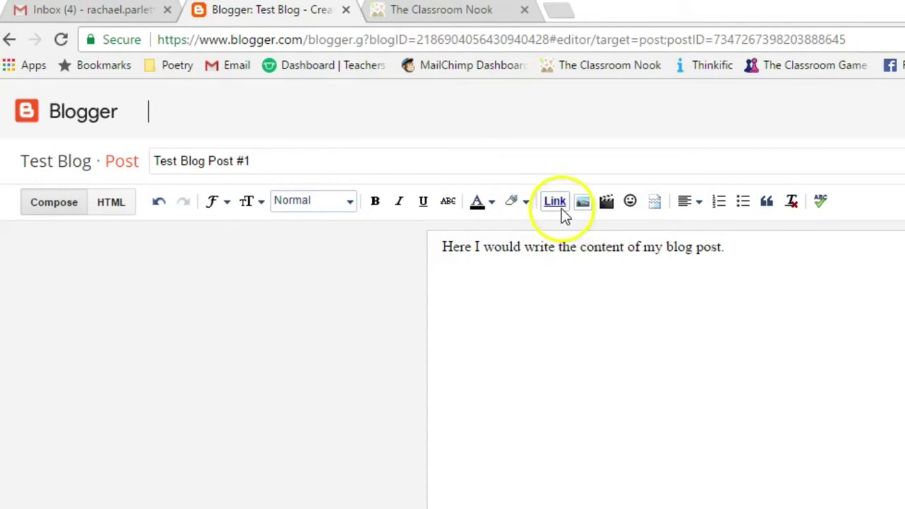
click(614, 252)
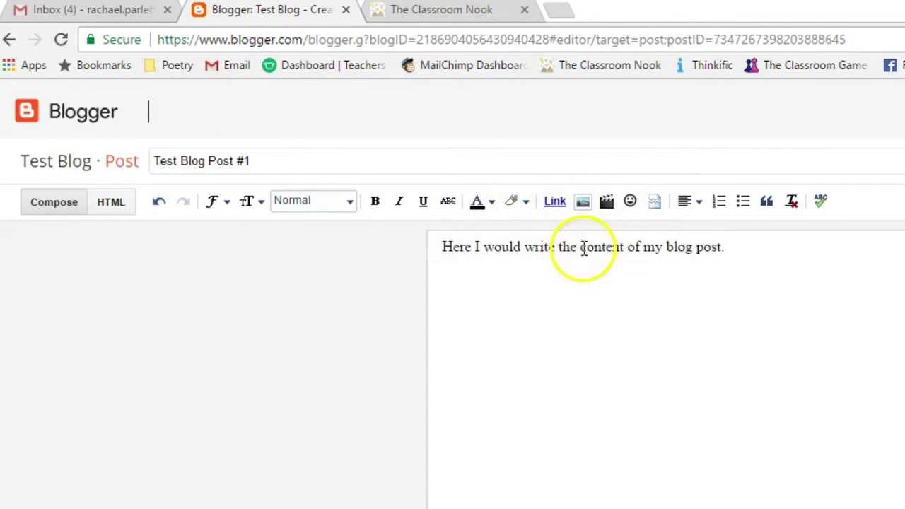
drag(583, 249, 734, 242)
click(553, 201)
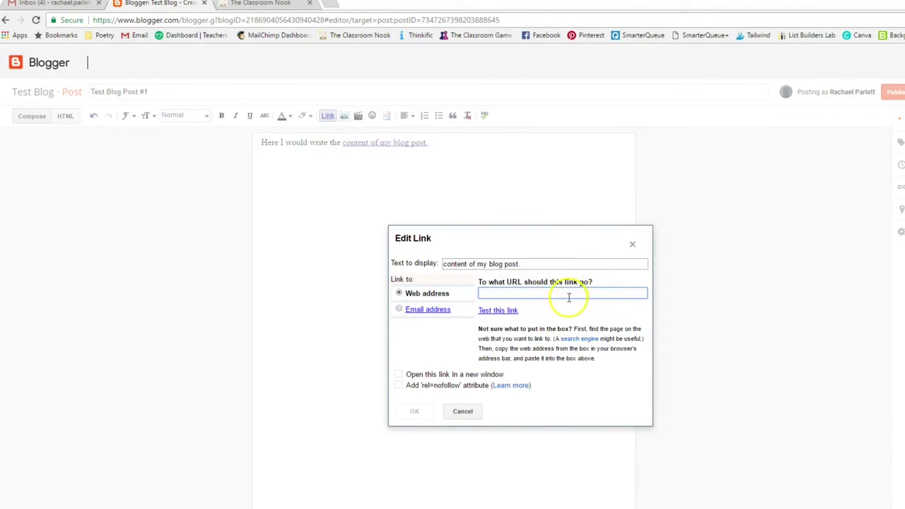
key(Escape)
click(405, 170)
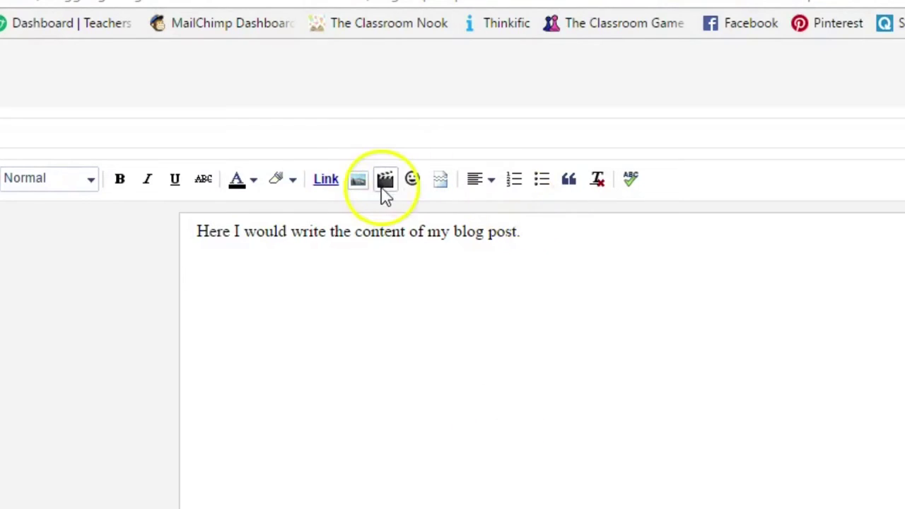
Try to add an image to the post by uploading a file from the computer.
click(360, 185)
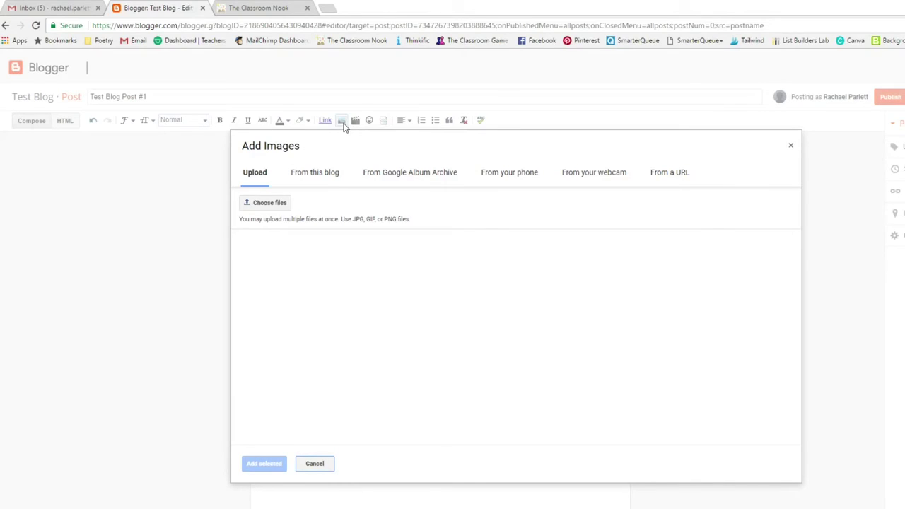
click(344, 125)
click(268, 206)
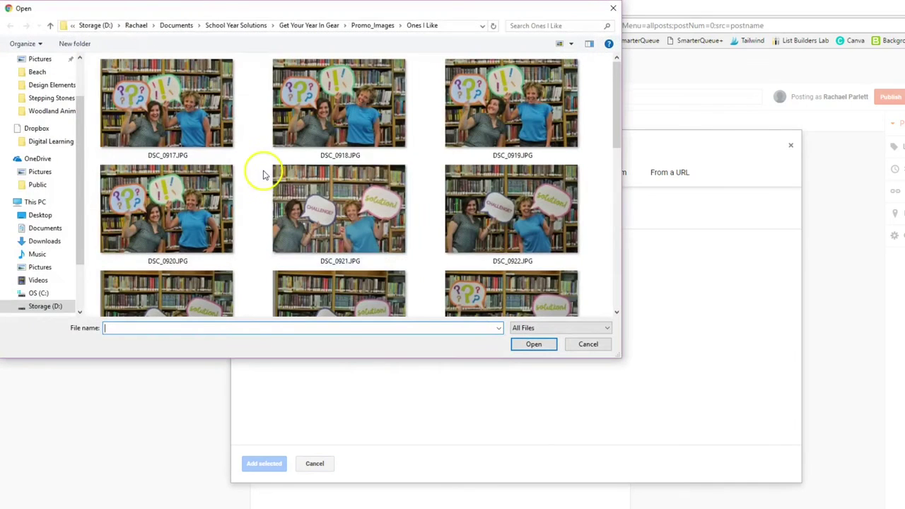
click(592, 344)
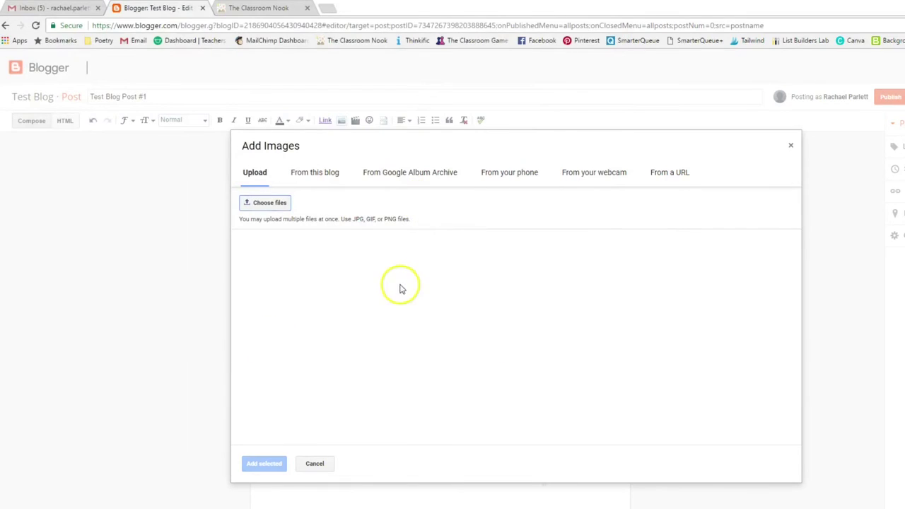
click(314, 465)
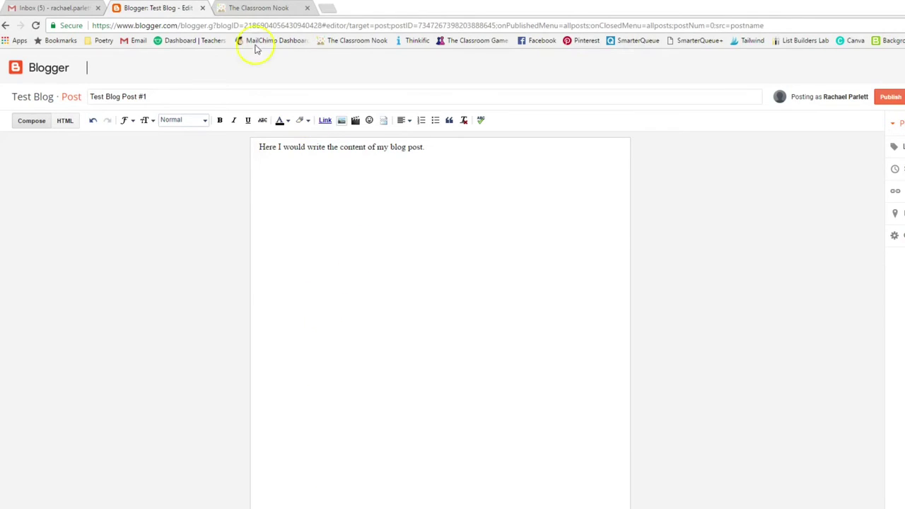
Switch to The Classroom Nook website and copy the colored pencils image from its summer planning post.
click(256, 8)
scroll(488, 400, down, 6)
scroll(488, 396, down, 3)
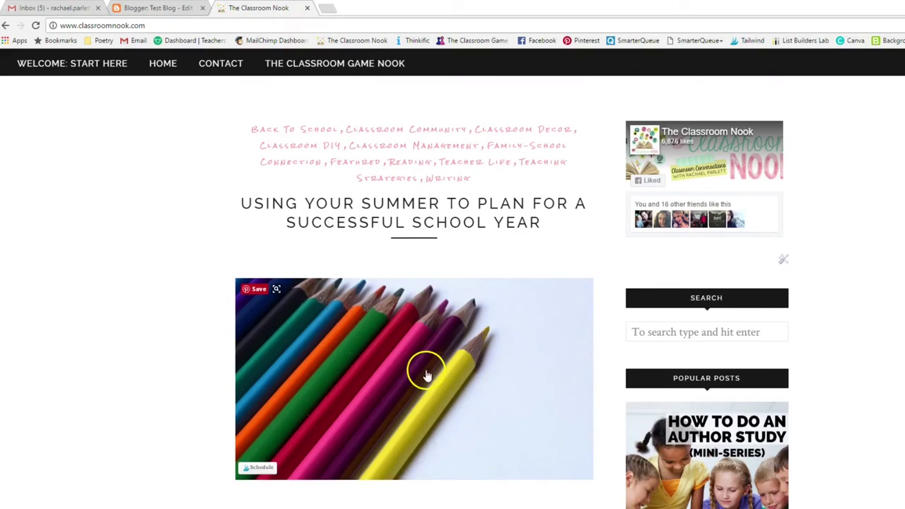
right_click(427, 373)
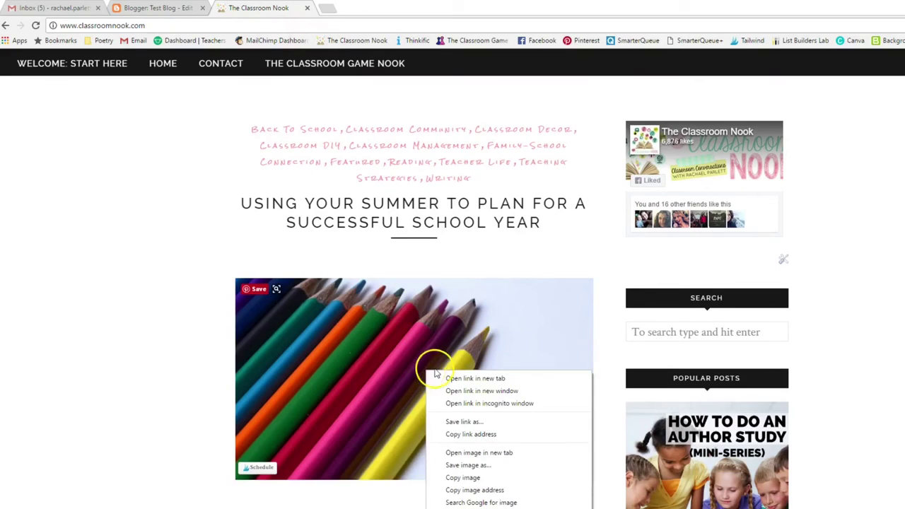
click(463, 479)
Return to the Blogger post and paste the copied pencils image on a new line below the sentence.
click(145, 8)
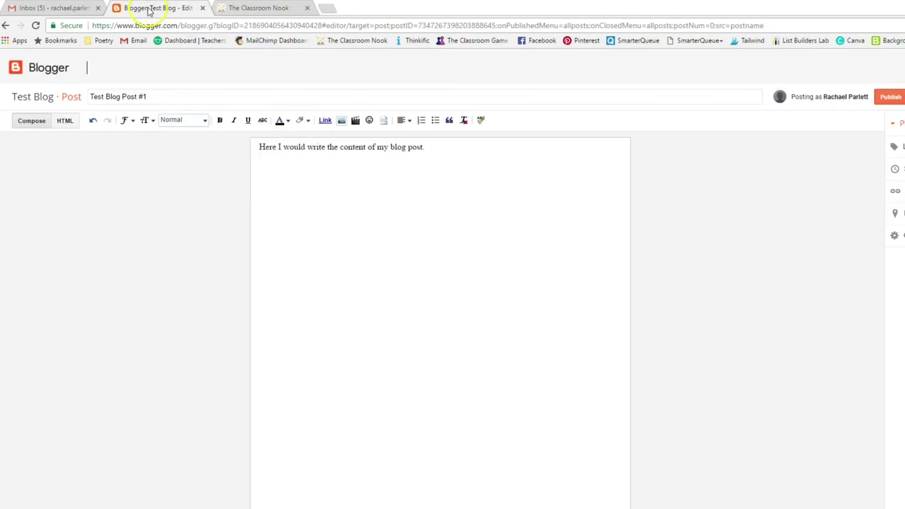
right_click(305, 182)
click(434, 145)
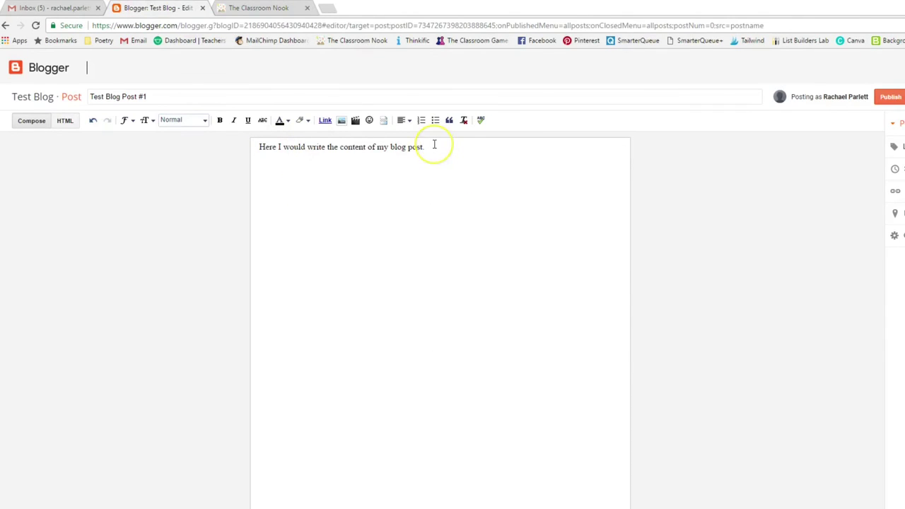
right_click(341, 158)
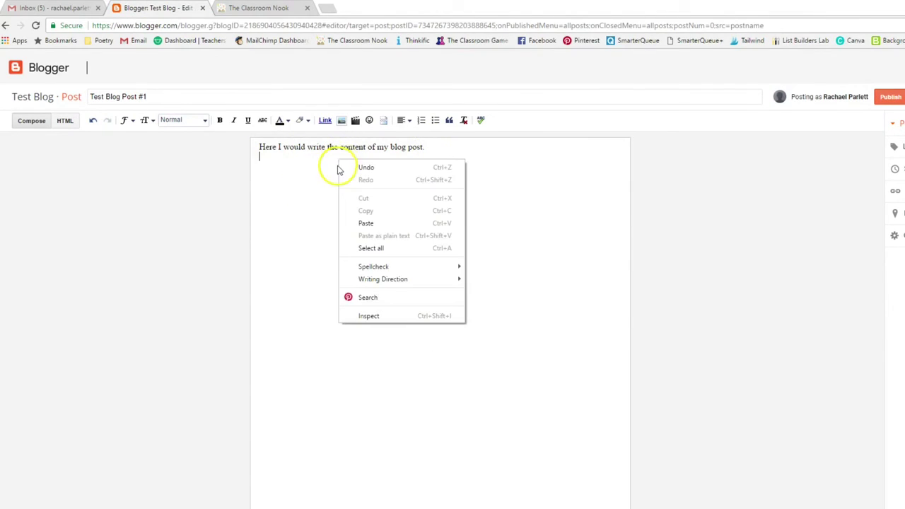
click(366, 223)
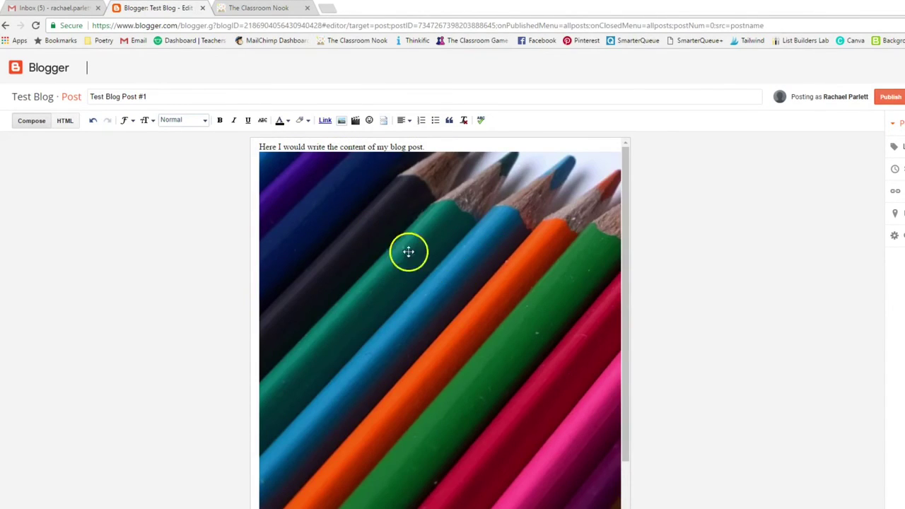
scroll(430, 364, down, 1)
scroll(431, 364, down, 2)
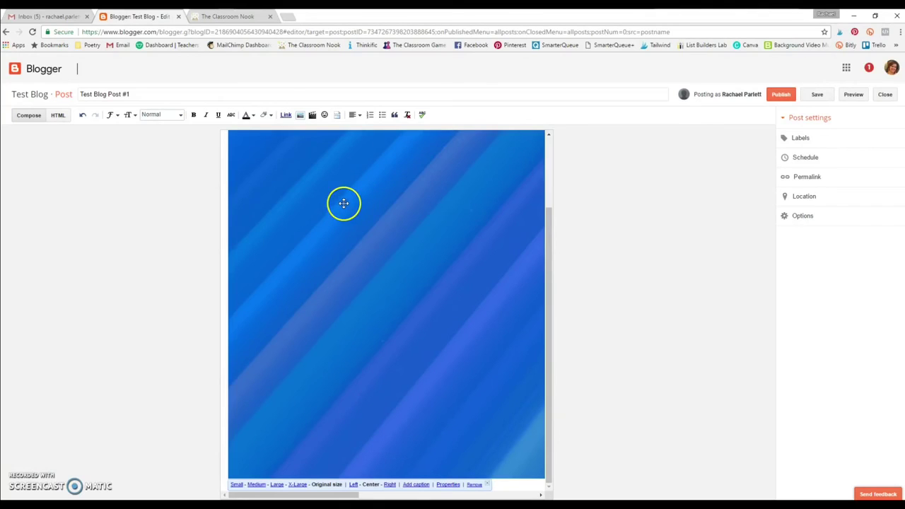
Try the Small and Large sizes on the pasted pencils image and set it to X-Large.
click(236, 487)
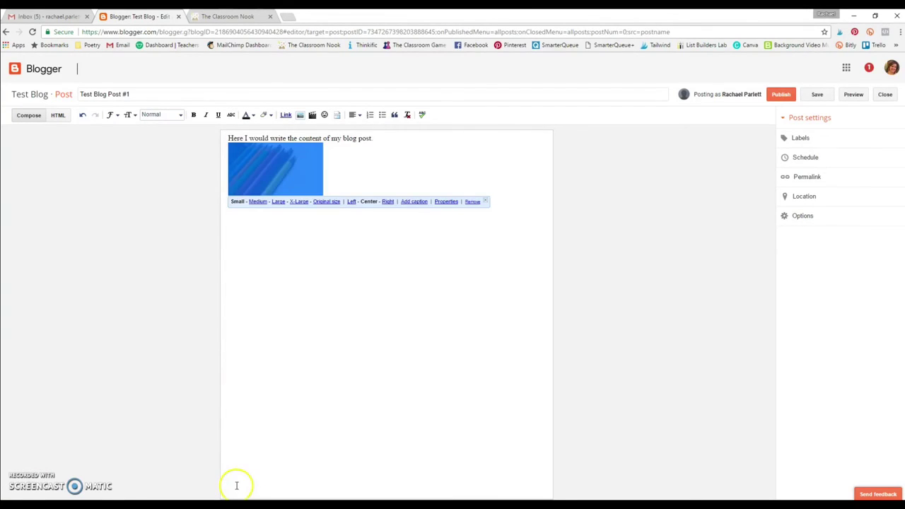
click(257, 203)
click(278, 234)
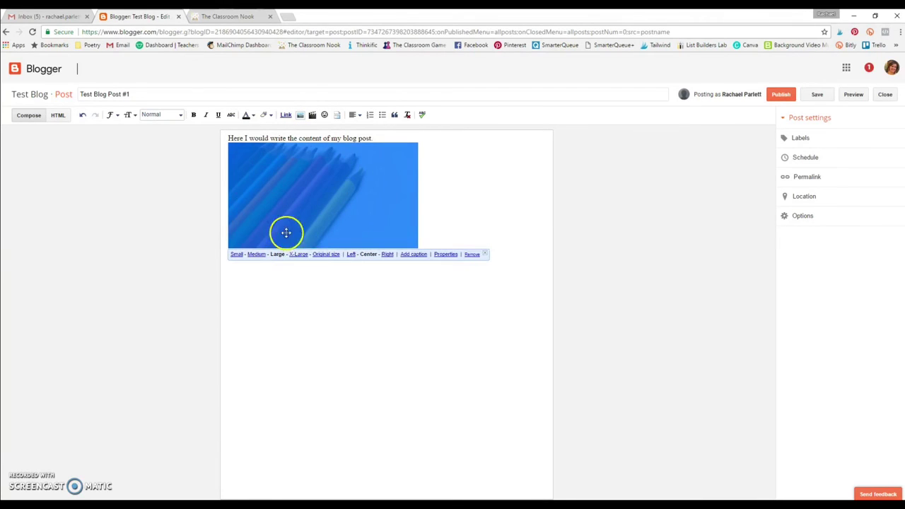
click(300, 258)
click(418, 385)
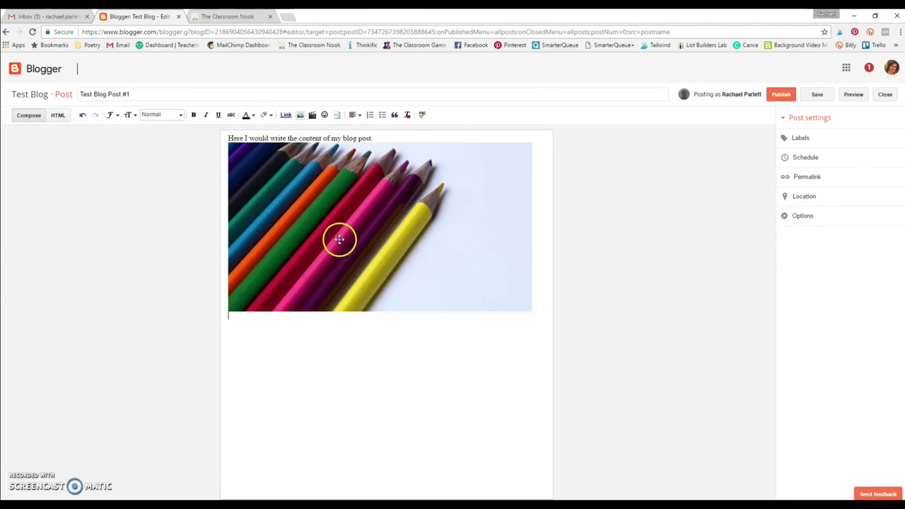
Preview Test Blog Post #1 with its image, close the preview and select the pencils image in the editor.
click(856, 95)
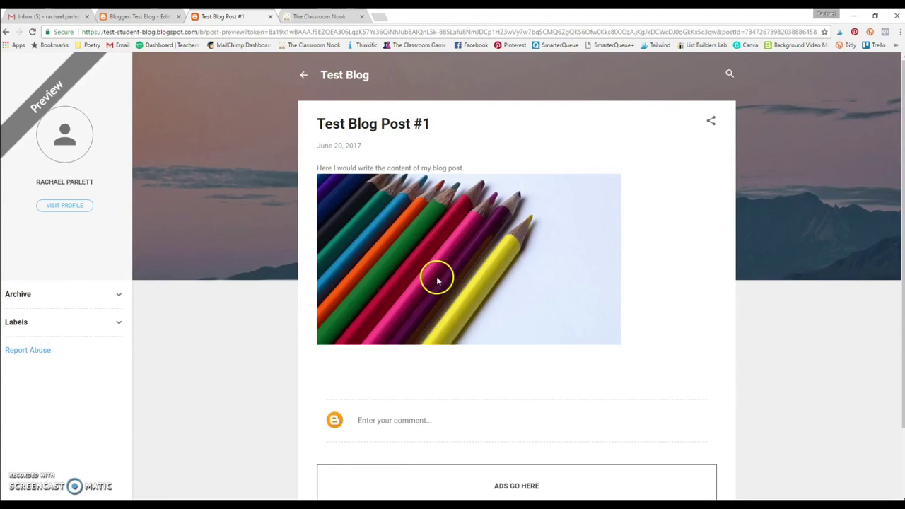
click(269, 17)
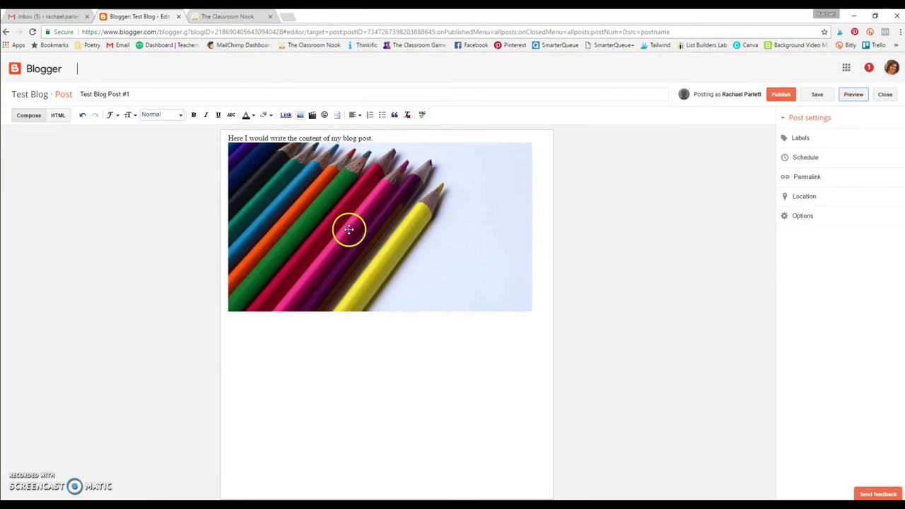
click(349, 230)
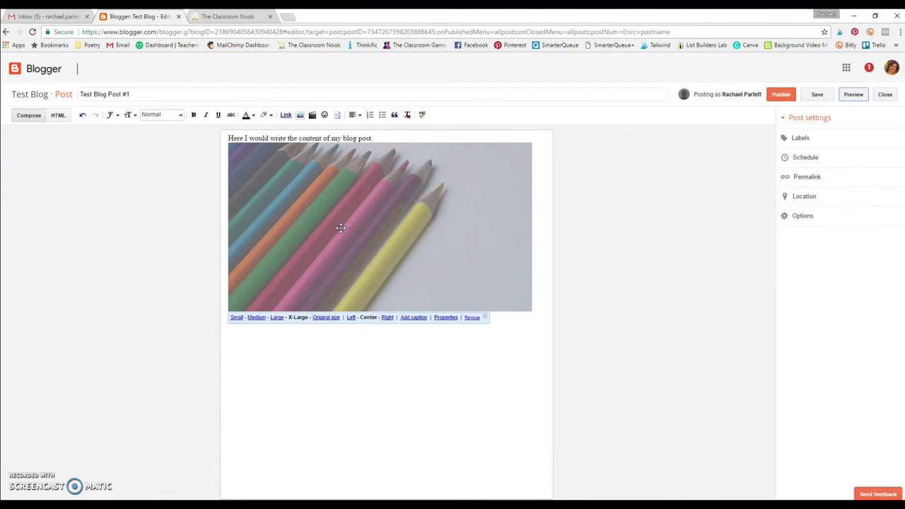
click(346, 224)
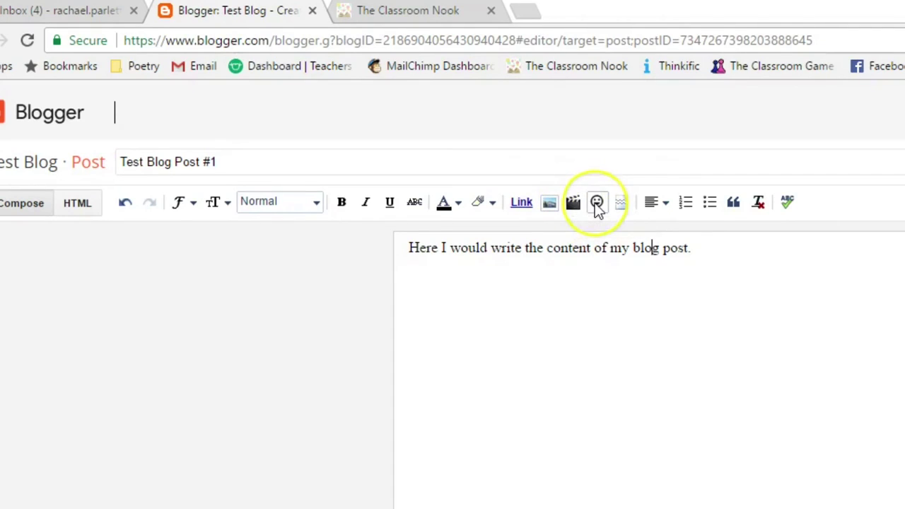
Examine the alignment options for the post text, including center and justify, and leave the current alignment.
click(596, 204)
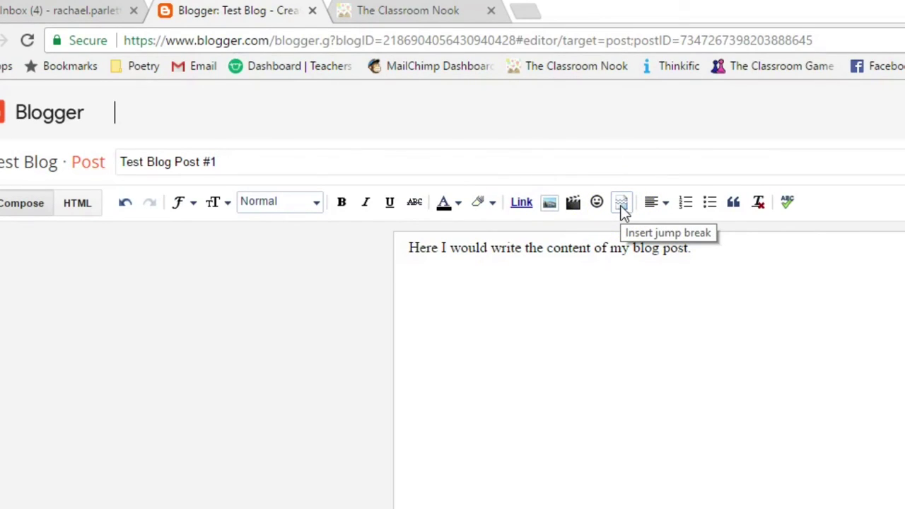
click(663, 205)
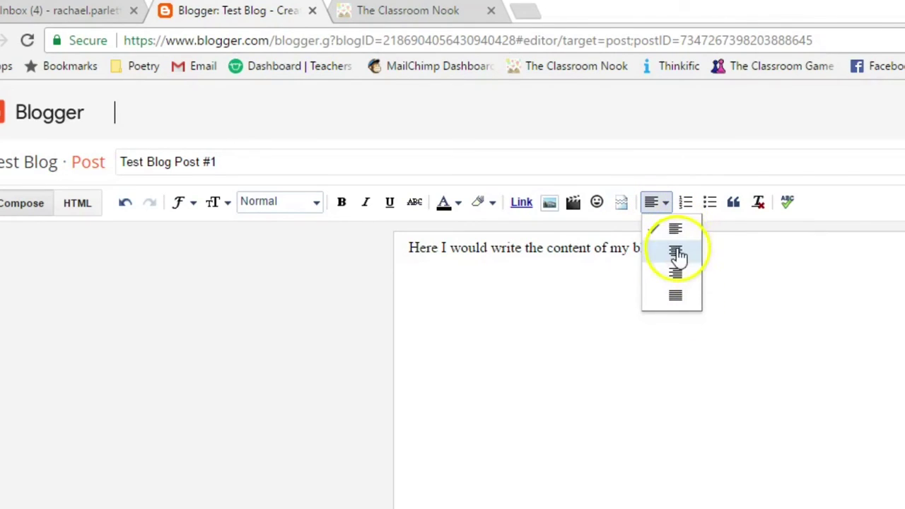
click(683, 303)
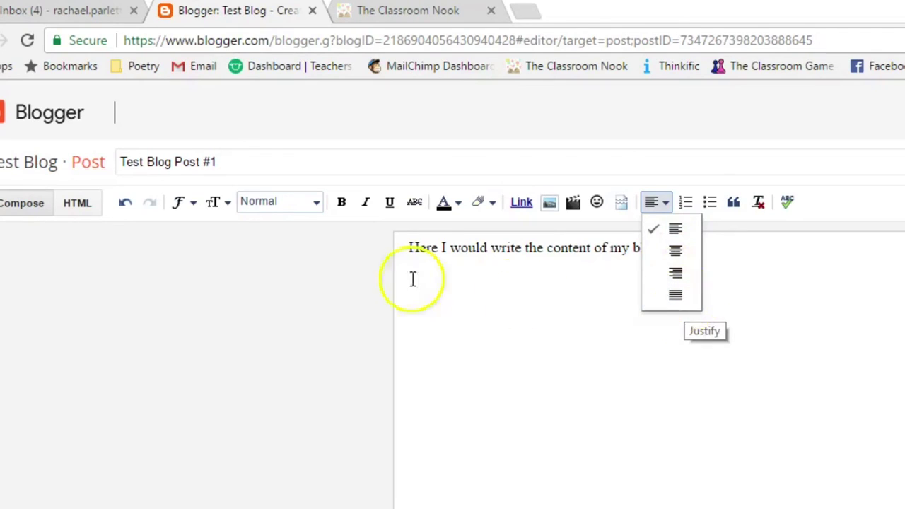
click(672, 203)
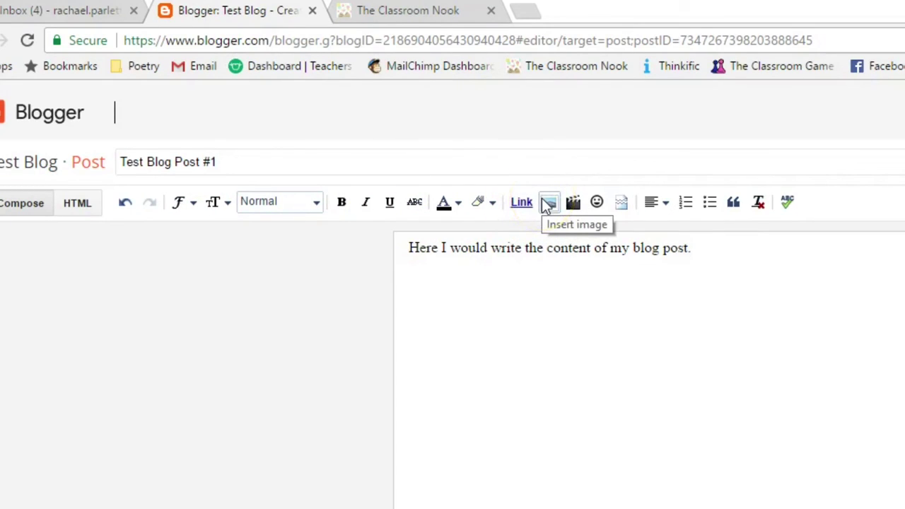
Format the sentence "Here I would write the content of my blog post." as a numbered list.
click(693, 247)
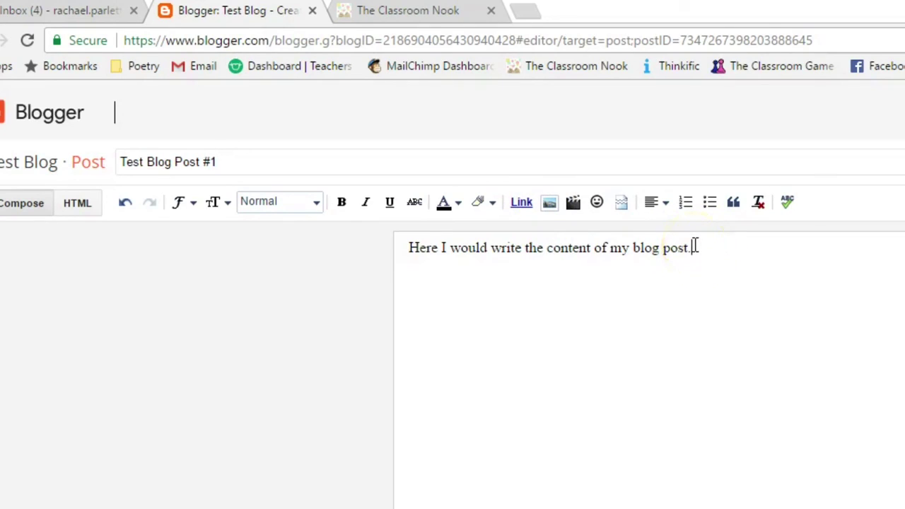
click(690, 203)
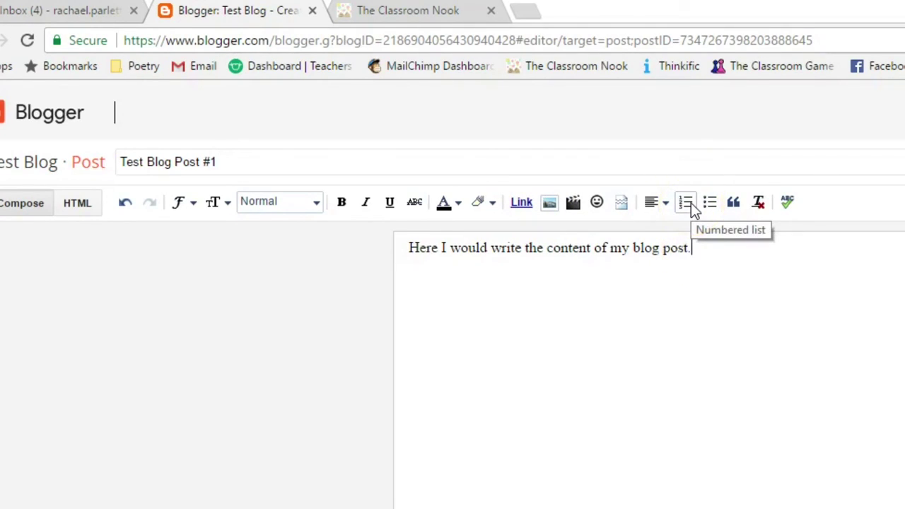
click(691, 203)
click(439, 254)
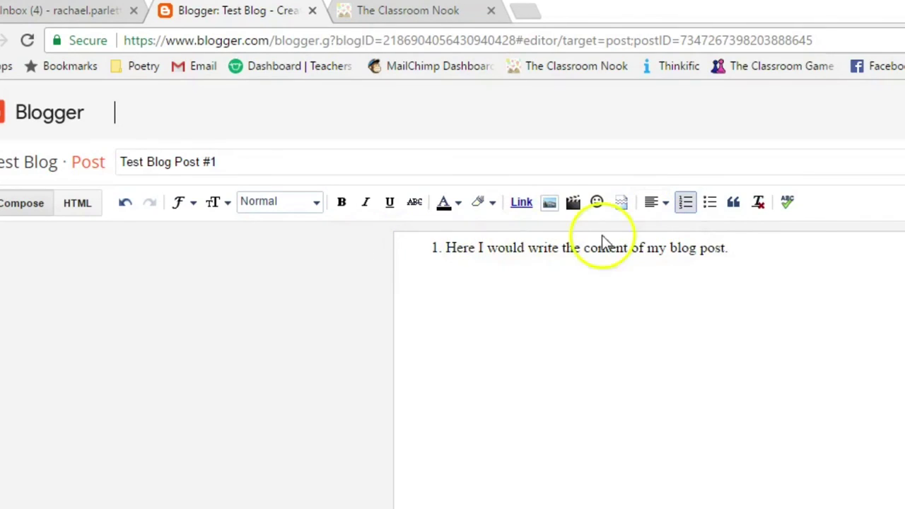
Change the sentence to a bulleted list and turn the list formatting off again.
click(711, 204)
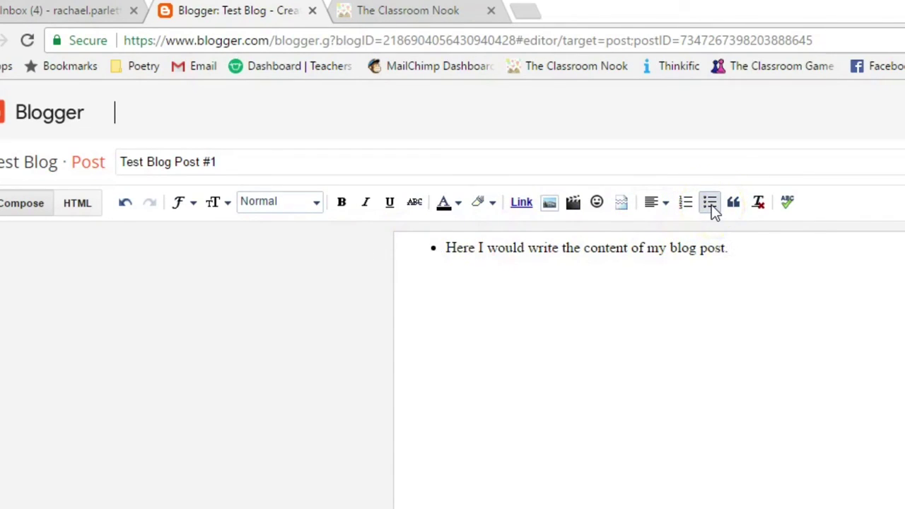
click(630, 263)
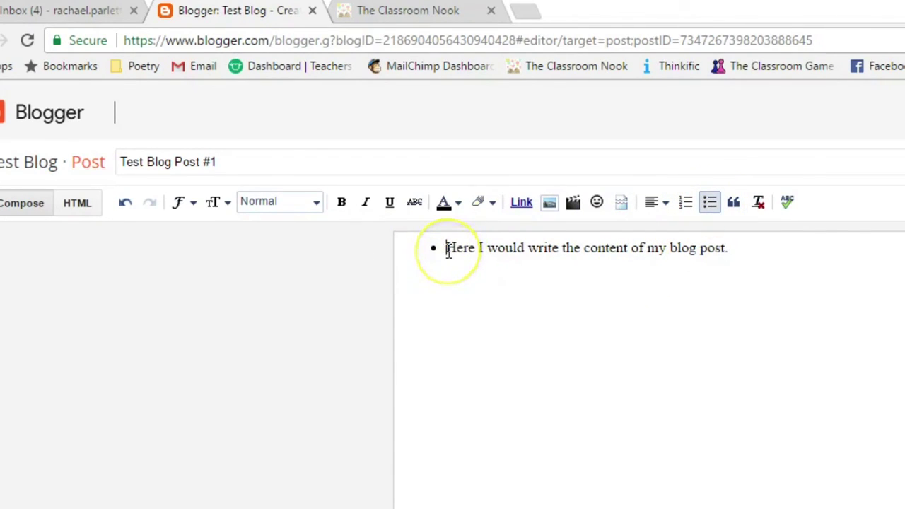
click(711, 203)
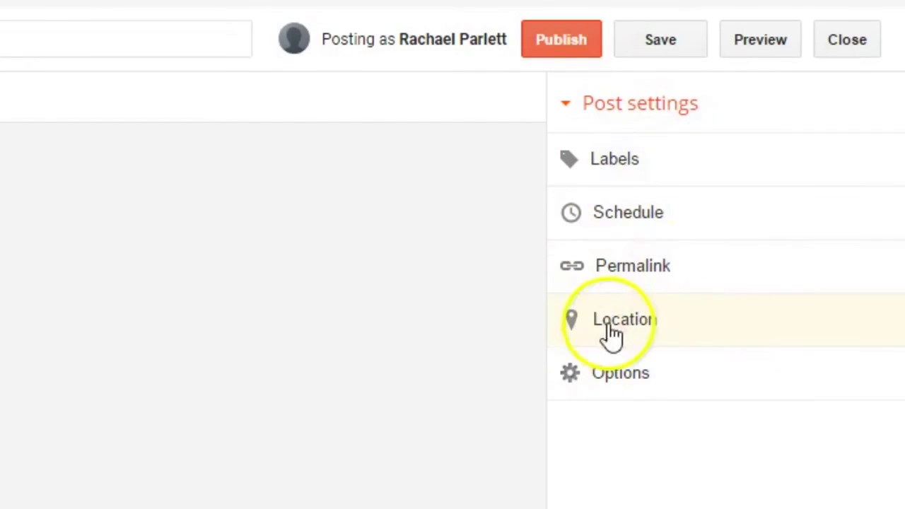
Examine the post's label and permalink settings, leaving the labels empty and the permalink automatic.
click(613, 164)
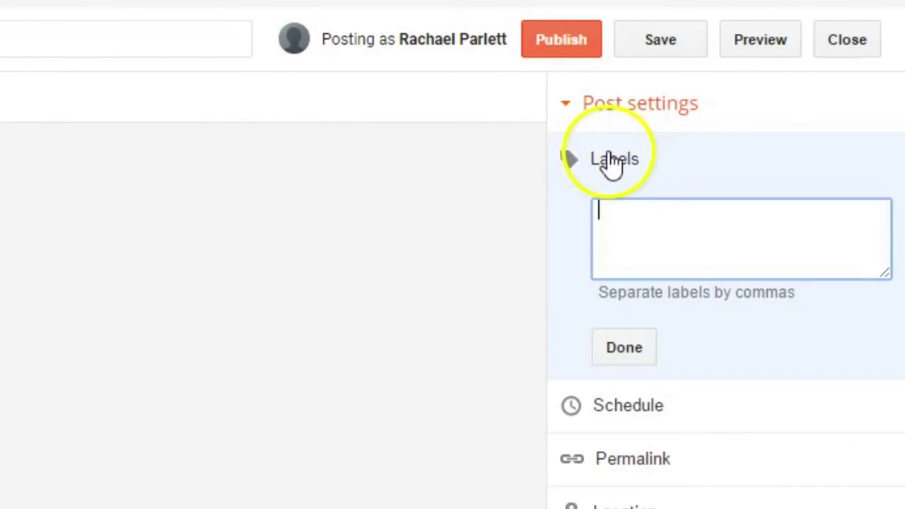
click(612, 162)
click(609, 162)
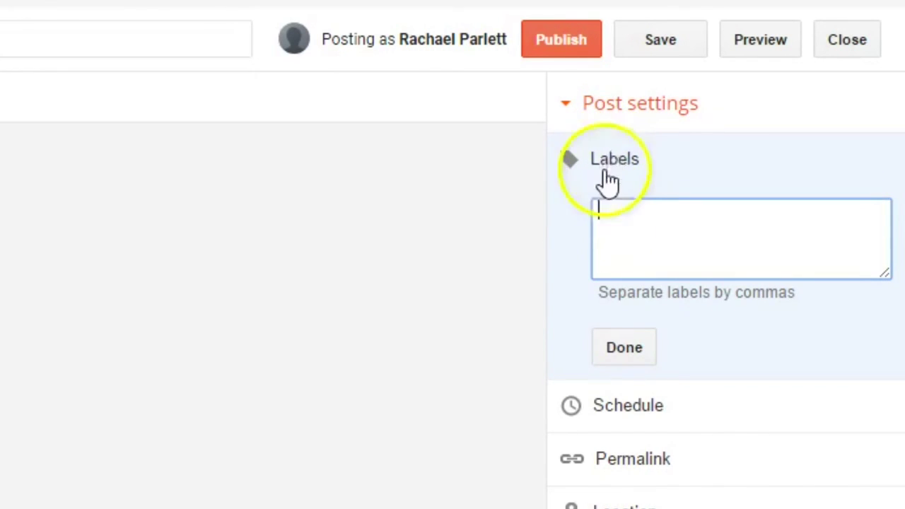
click(612, 243)
click(635, 353)
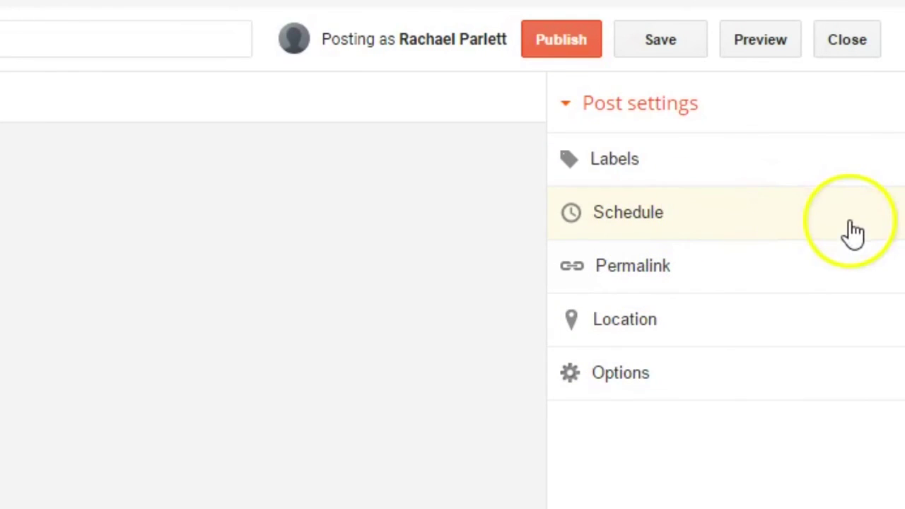
click(645, 277)
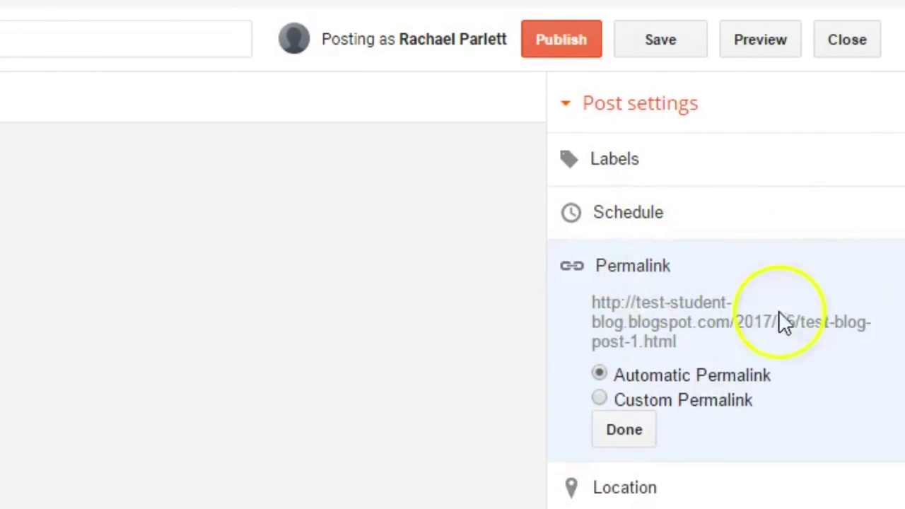
click(625, 430)
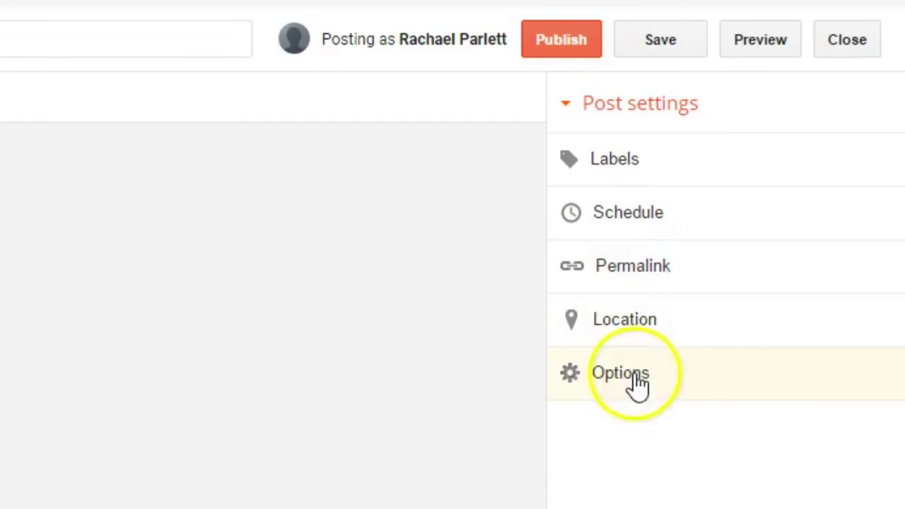
Save the post as a draft and close the editor to return to the list of all posts.
click(562, 60)
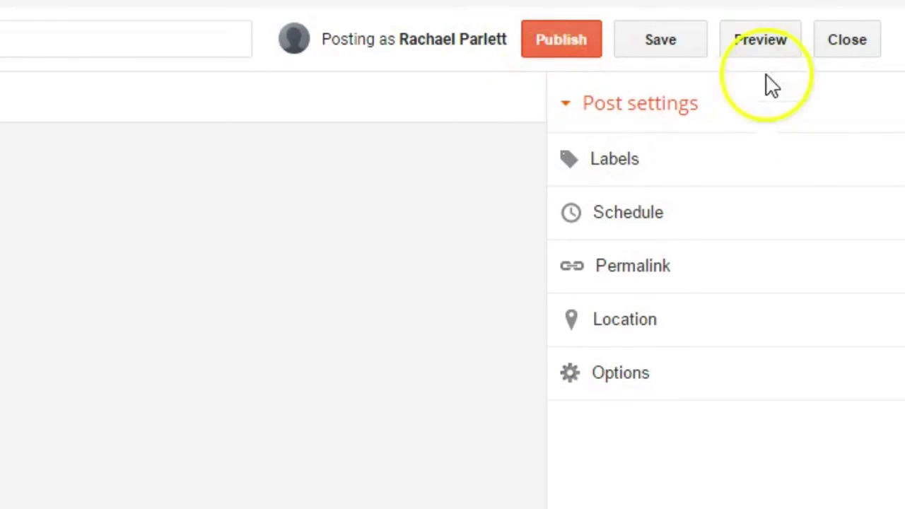
click(680, 44)
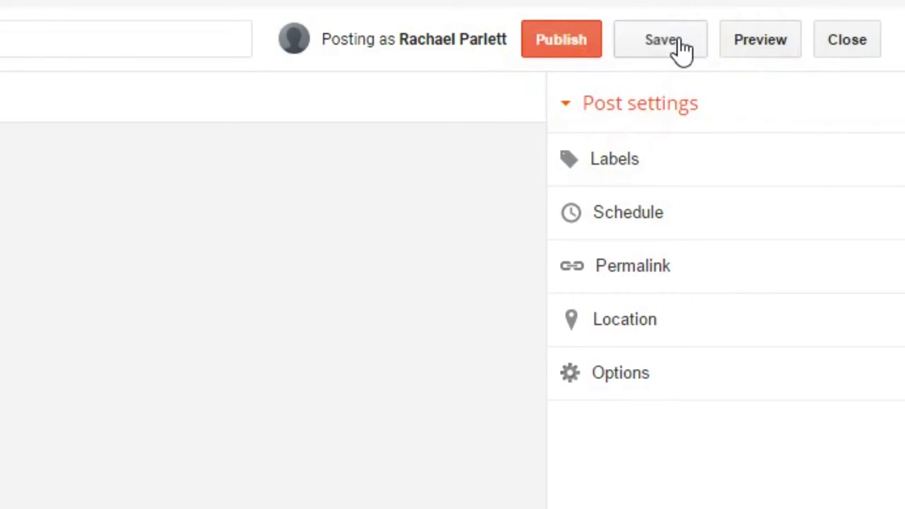
click(863, 41)
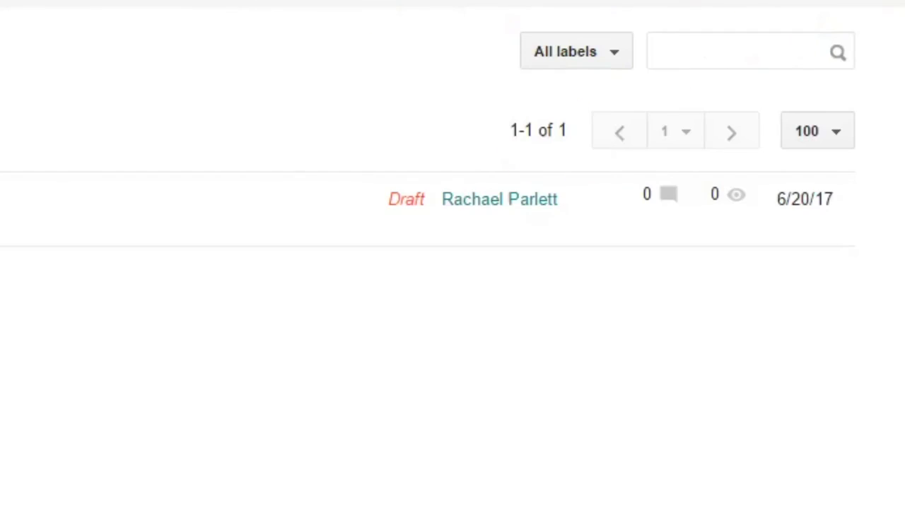
Reveal the edit, preview and delete options for Test Blog Post #1 in the post list.
mouse_move(178, 153)
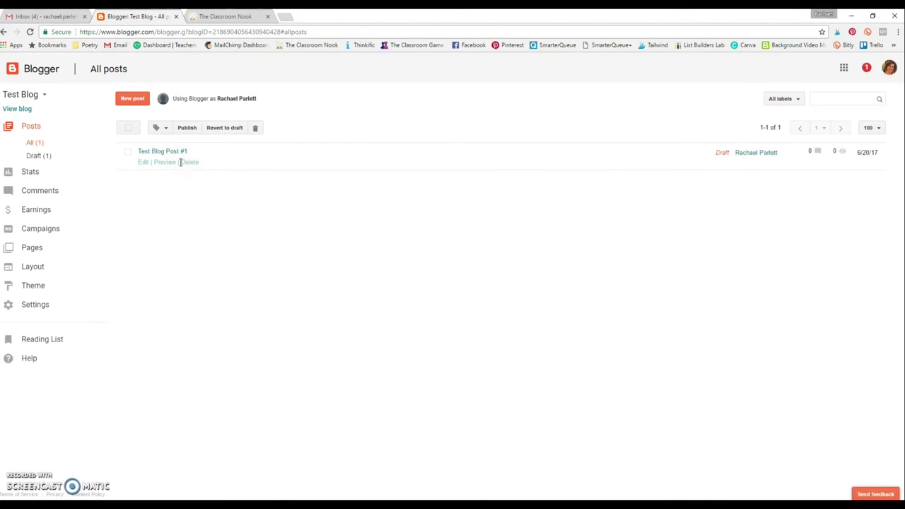
click(165, 155)
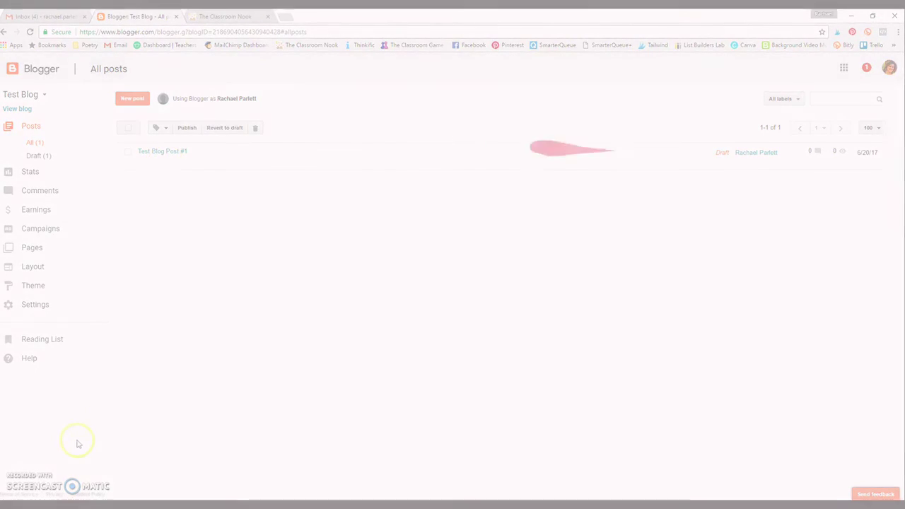